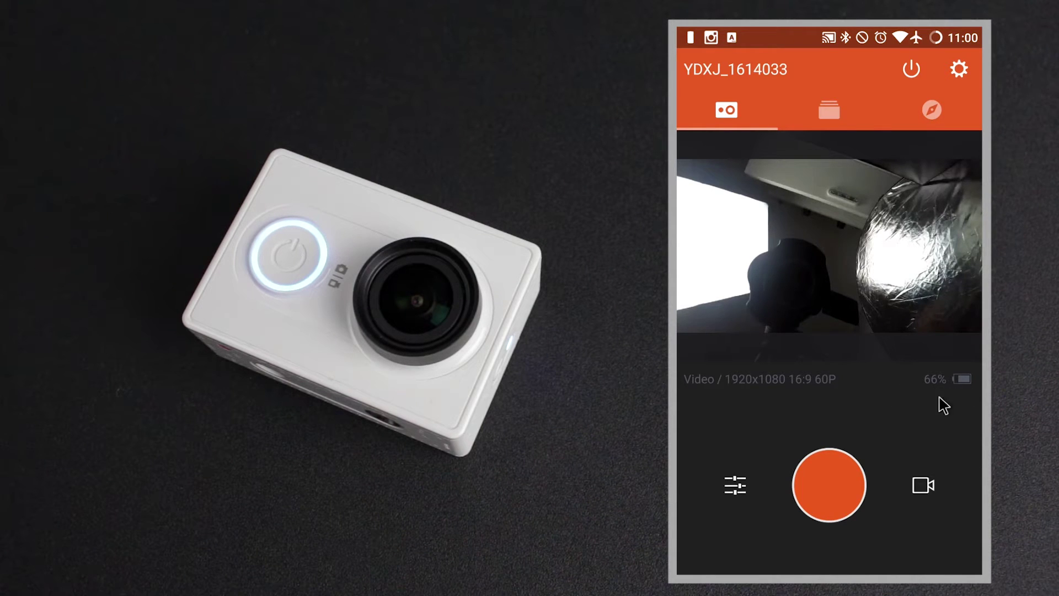
Step: Try 960P and 720P, return video resolution to 1080P, and switch metering to Matrix
left_click(736, 486)
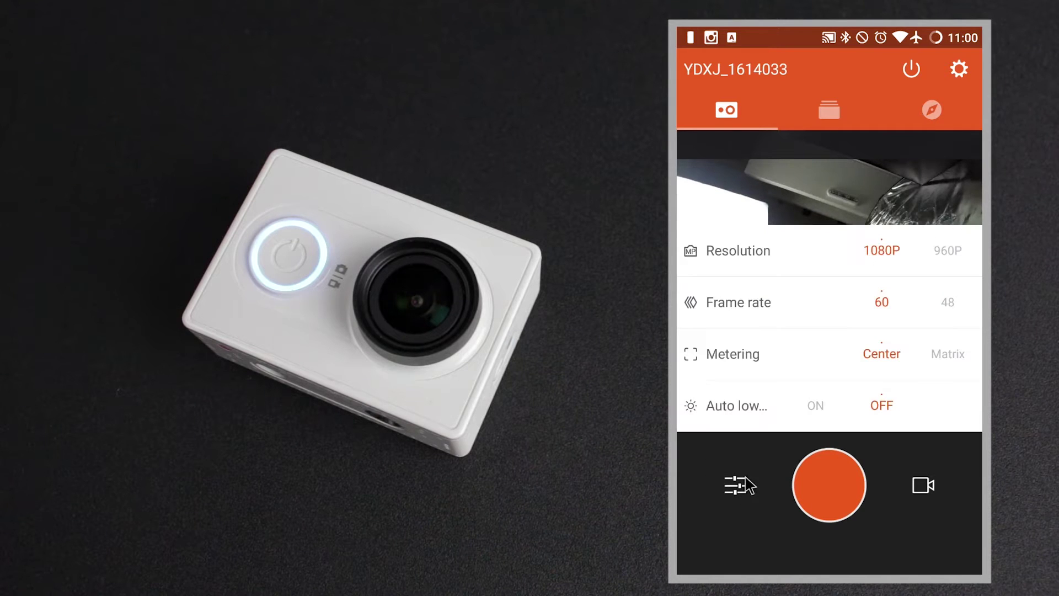
left_click(948, 253)
left_click(919, 250)
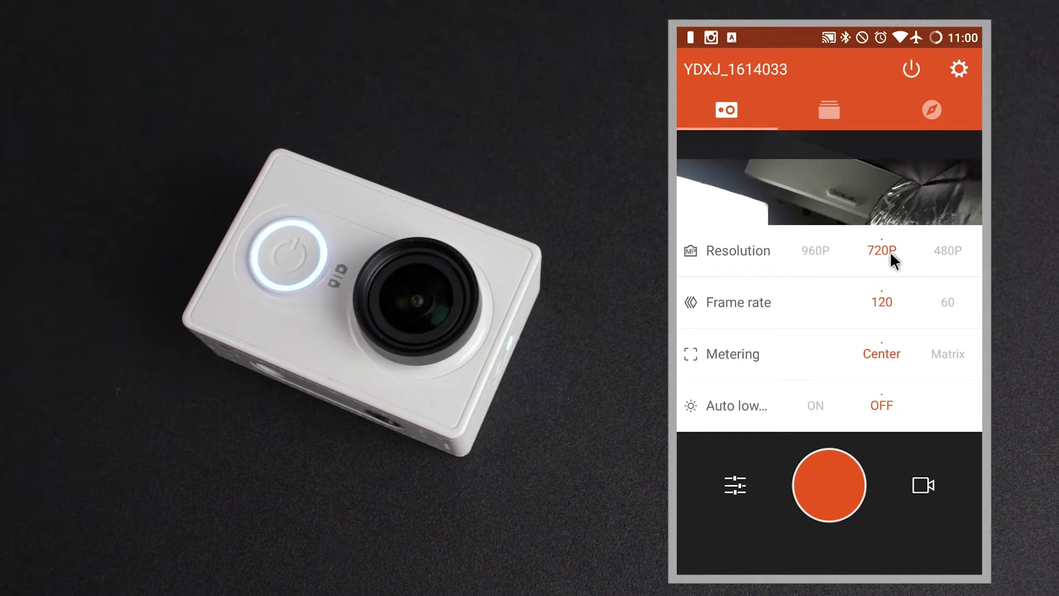
left_click_drag(857, 255, 924, 254)
mouse_move(899, 356)
left_mouse_down()
mouse_move(821, 355)
mouse_move(903, 362)
left_mouse_up()
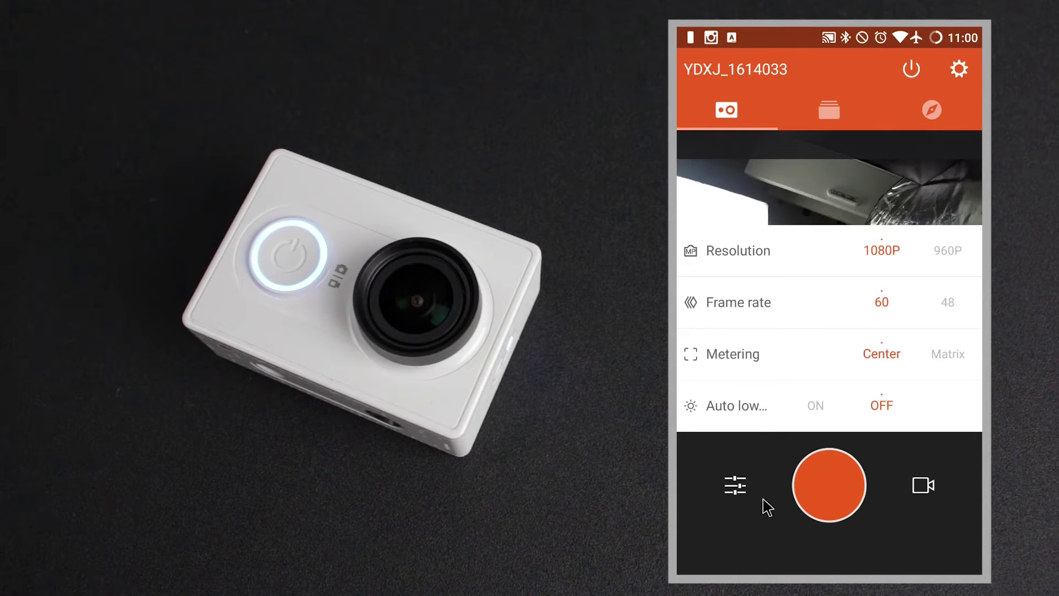
left_click(737, 487)
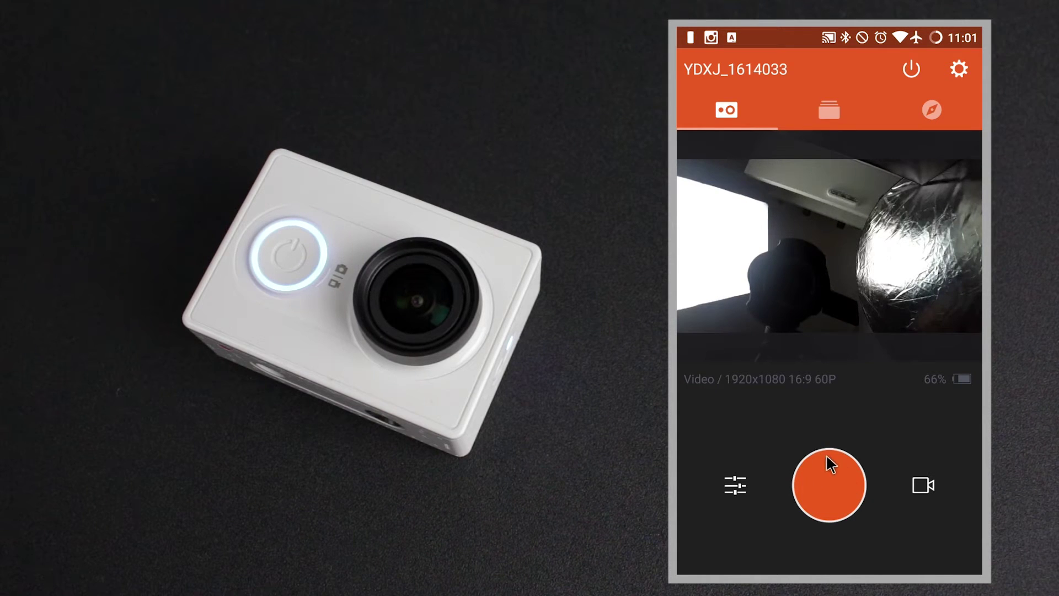
Step: Try Short video mode, then switch the camera to video Timelapse mode
left_click(924, 493)
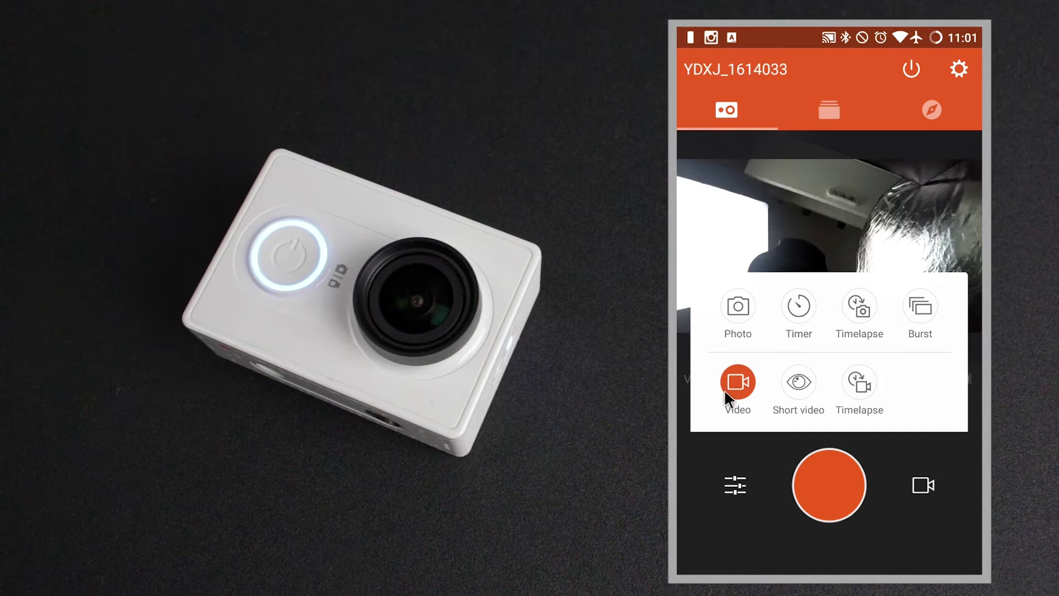
left_click(798, 383)
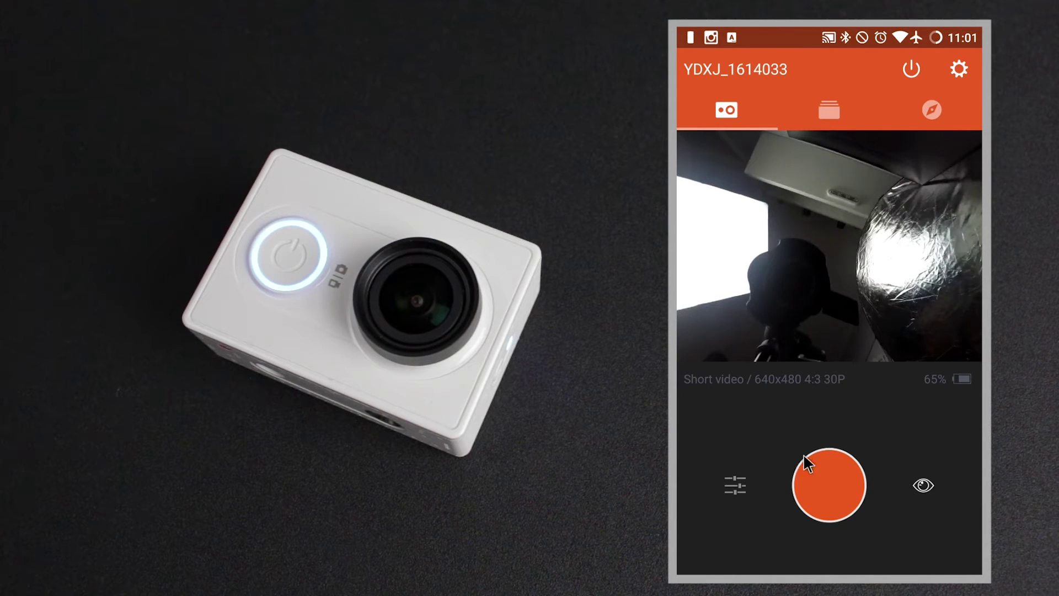
left_click(924, 488)
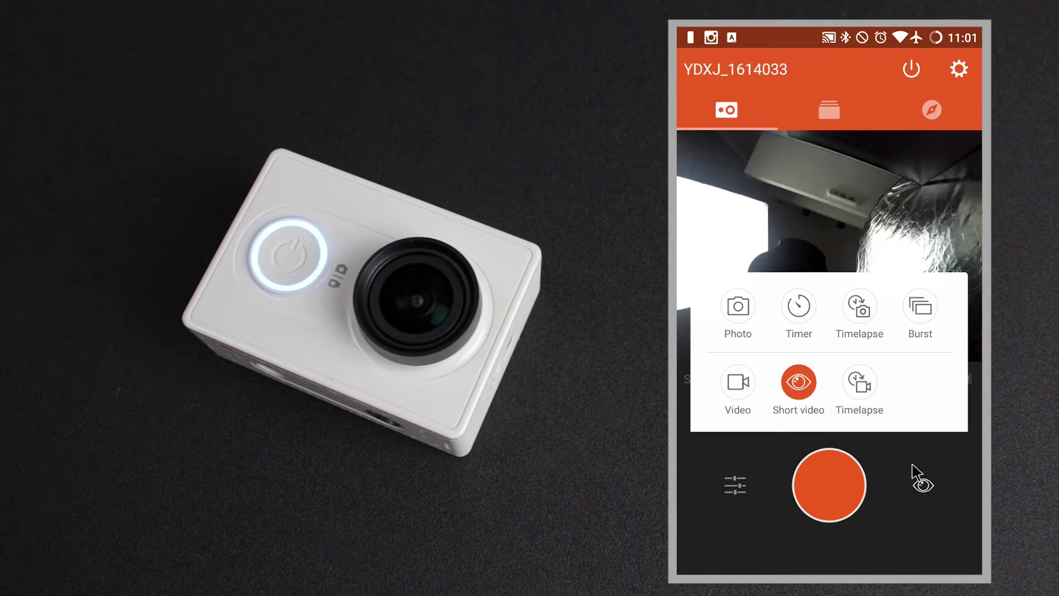
left_click(866, 383)
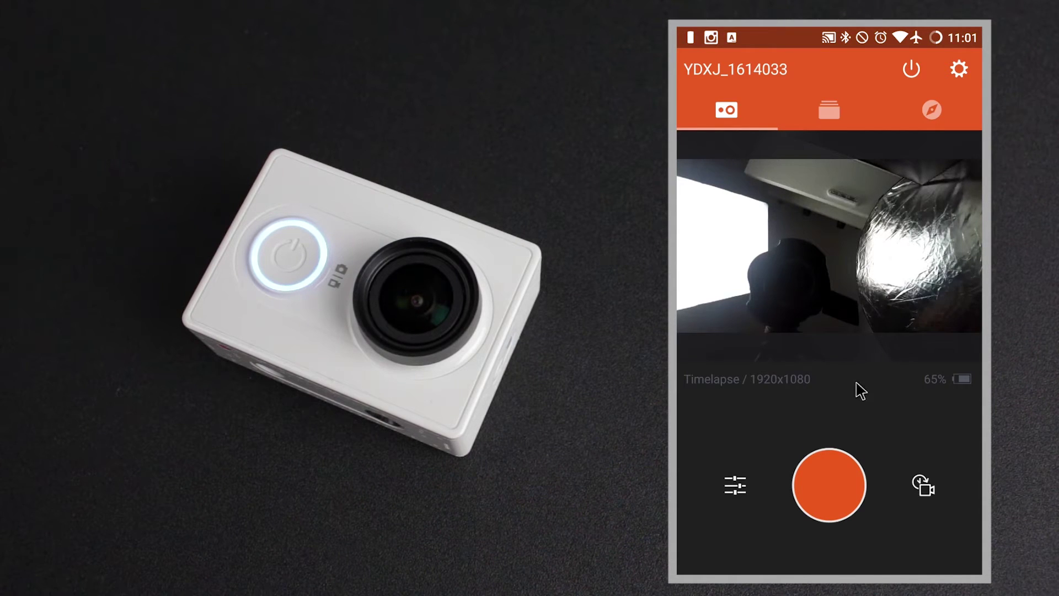
Step: Lengthen the timelapse interval, return video length to off after trying 8s and 30s, and use Spot metering
left_click(736, 487)
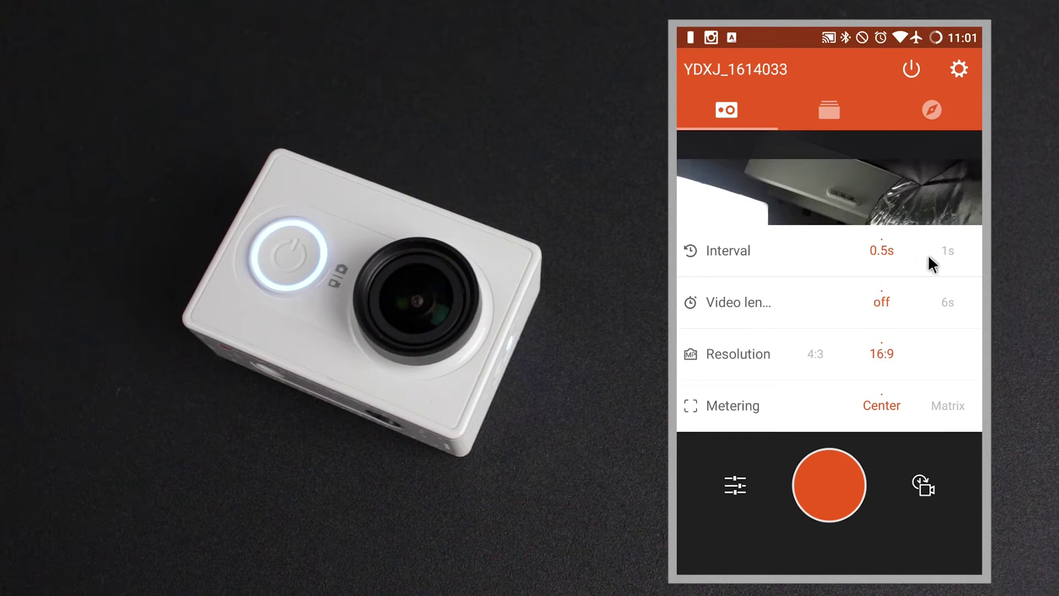
left_click_drag(948, 249, 727, 247)
left_click_drag(882, 248, 962, 277)
left_click_drag(945, 300, 814, 304)
left_click_drag(893, 301, 763, 302)
left_click_drag(858, 314, 979, 330)
left_click_drag(889, 406, 766, 402)
left_click(924, 487)
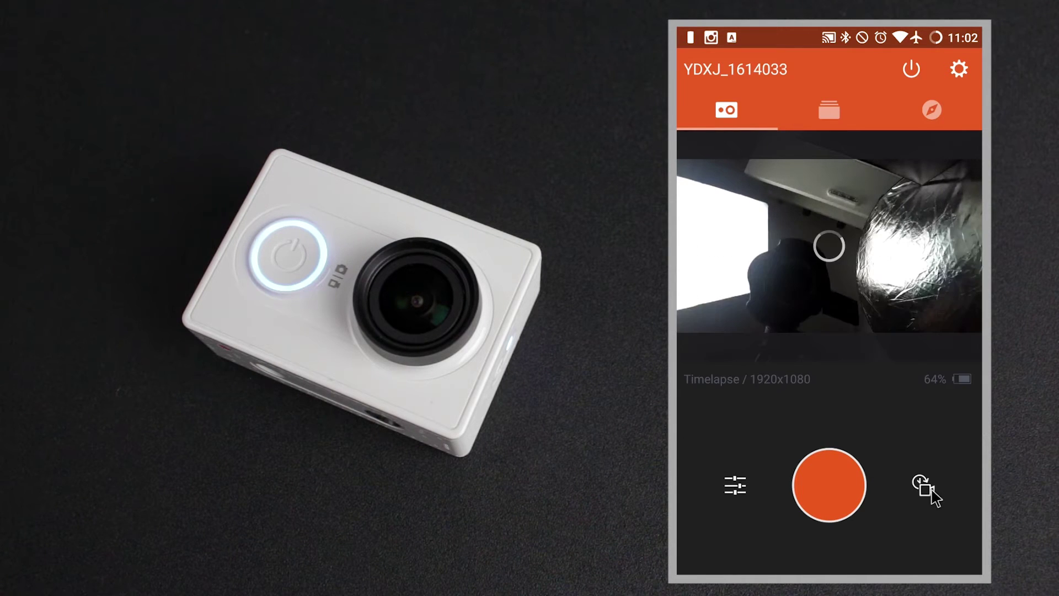
Step: Switch to Photo mode and set its resolution to 12MP
left_click(924, 488)
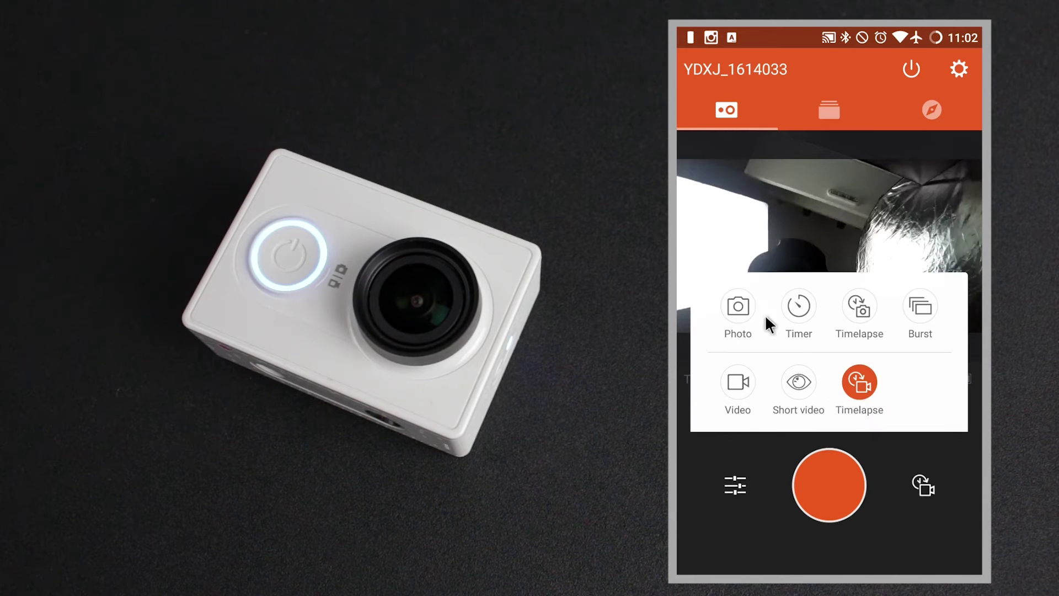
left_click(739, 312)
left_click(735, 485)
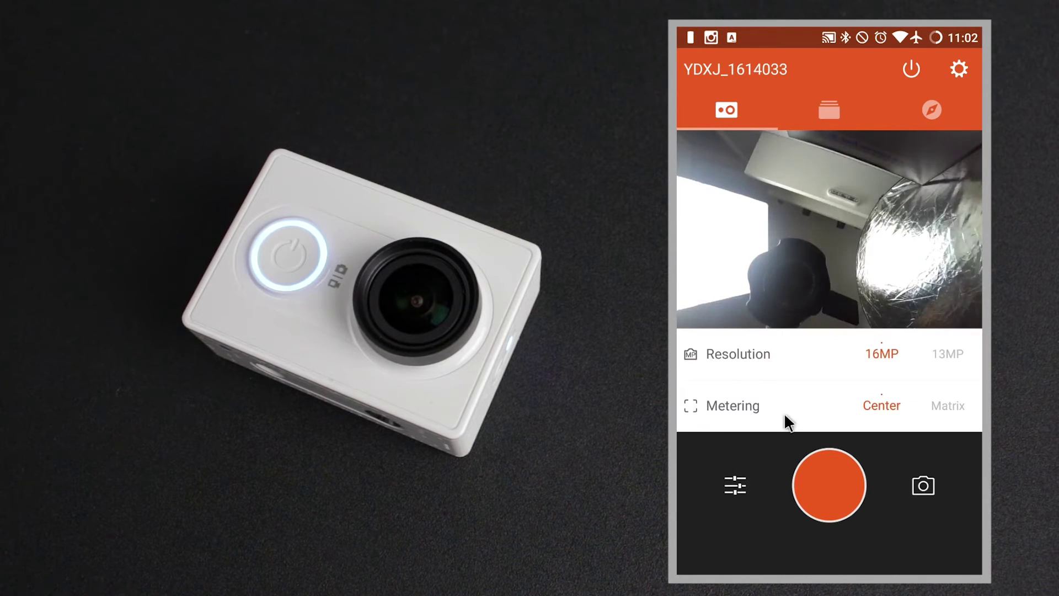
left_click_drag(949, 354, 777, 359)
left_click_drag(888, 359, 877, 409)
left_click(905, 528)
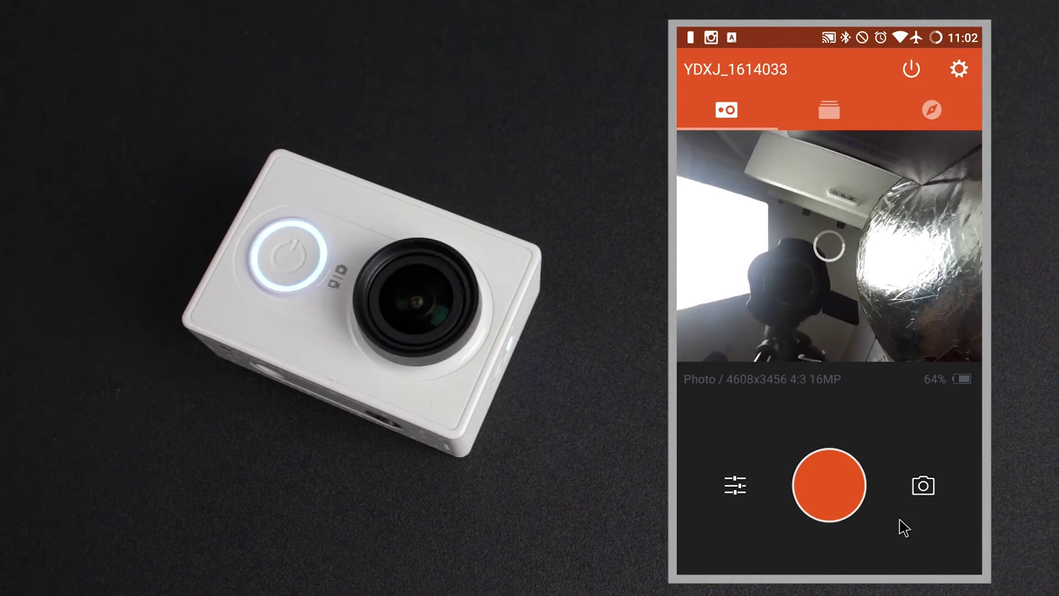
Step: Switch to Timer mode and keep its countdown at 3s after trying 10s
left_click(923, 485)
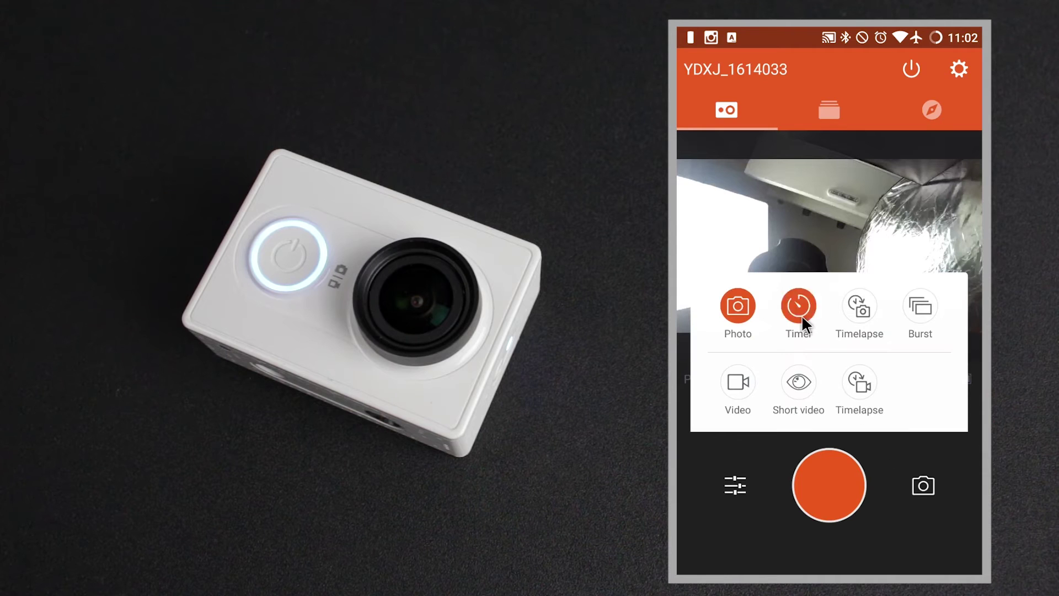
left_click(798, 309)
left_click(740, 485)
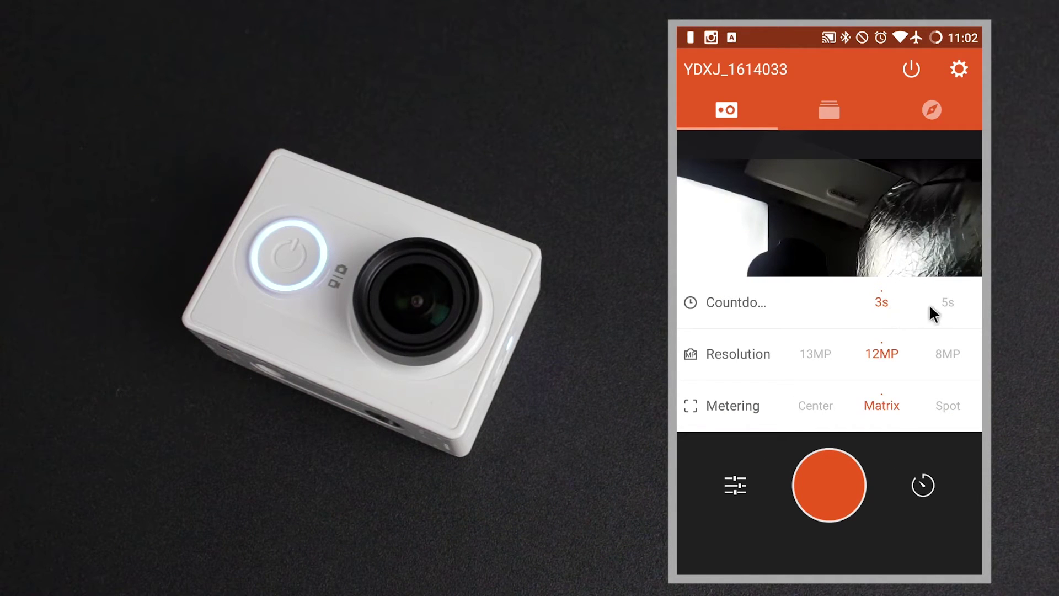
left_click_drag(942, 304, 919, 326)
left_click_drag(812, 355, 845, 359)
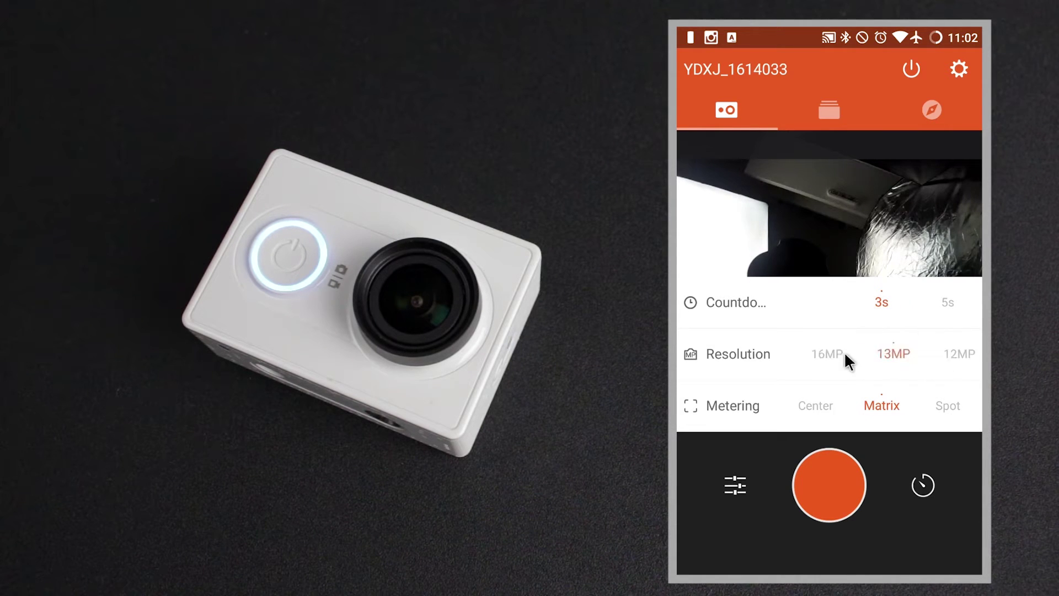
left_click(931, 501)
left_click(923, 486)
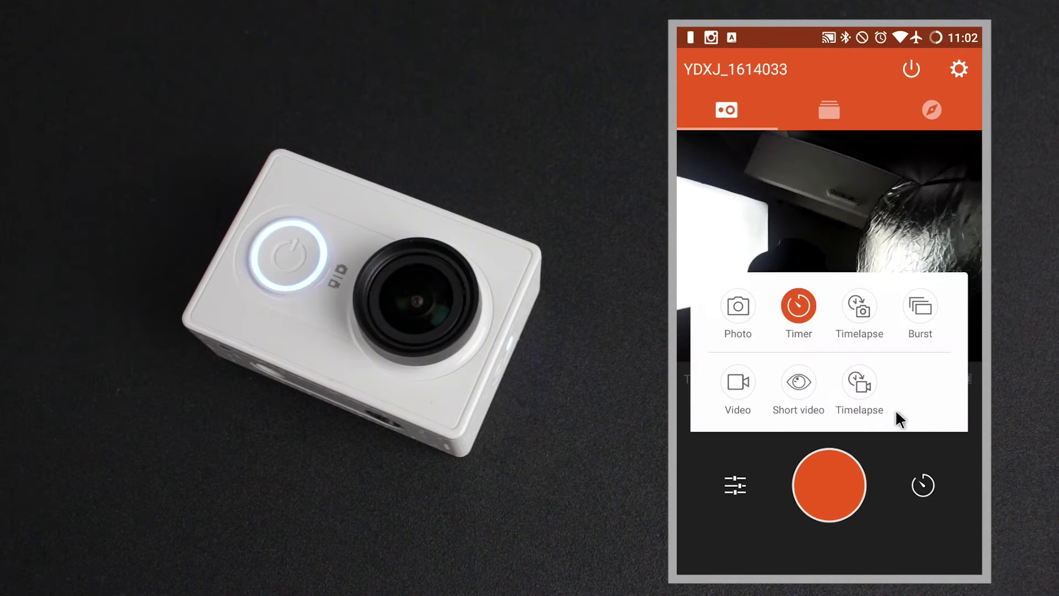
Step: Switch to photo Timelapse mode with a 10s shutter interval
left_click(865, 311)
left_click(742, 485)
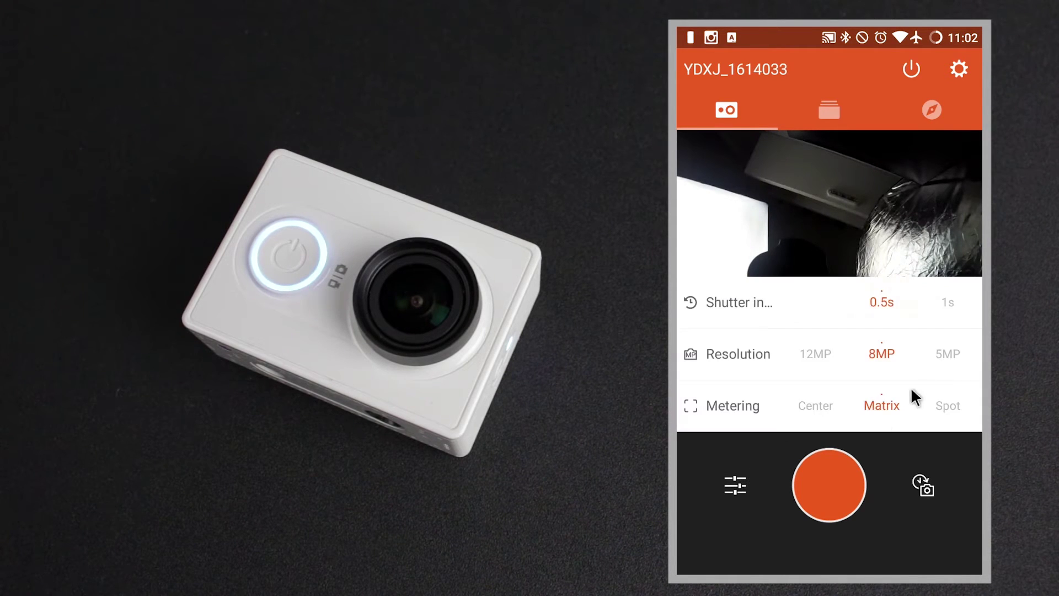
left_click_drag(940, 303, 975, 307)
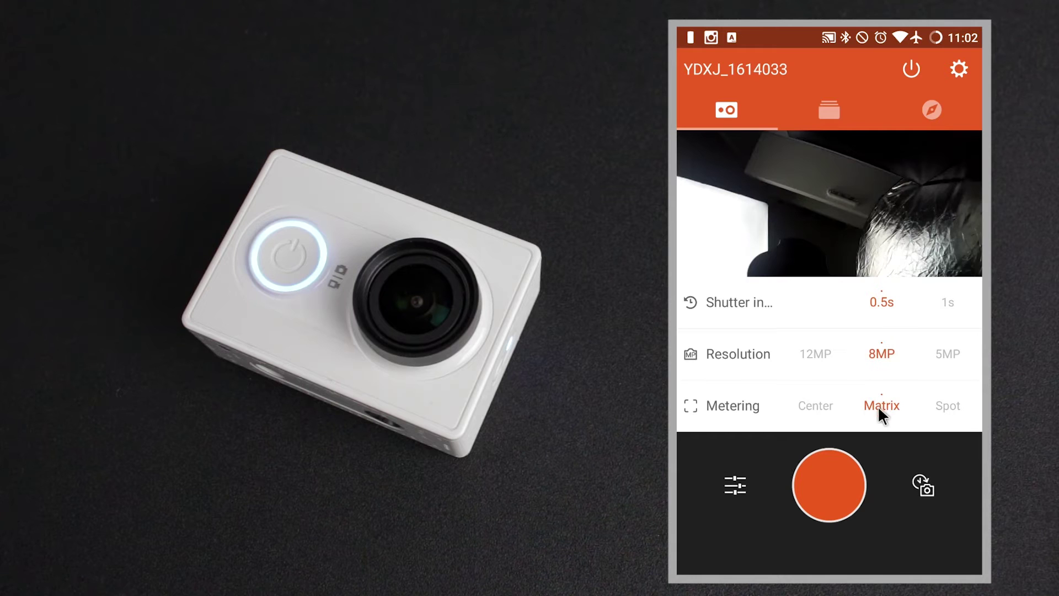
left_click_drag(825, 399, 854, 407)
left_click(924, 488)
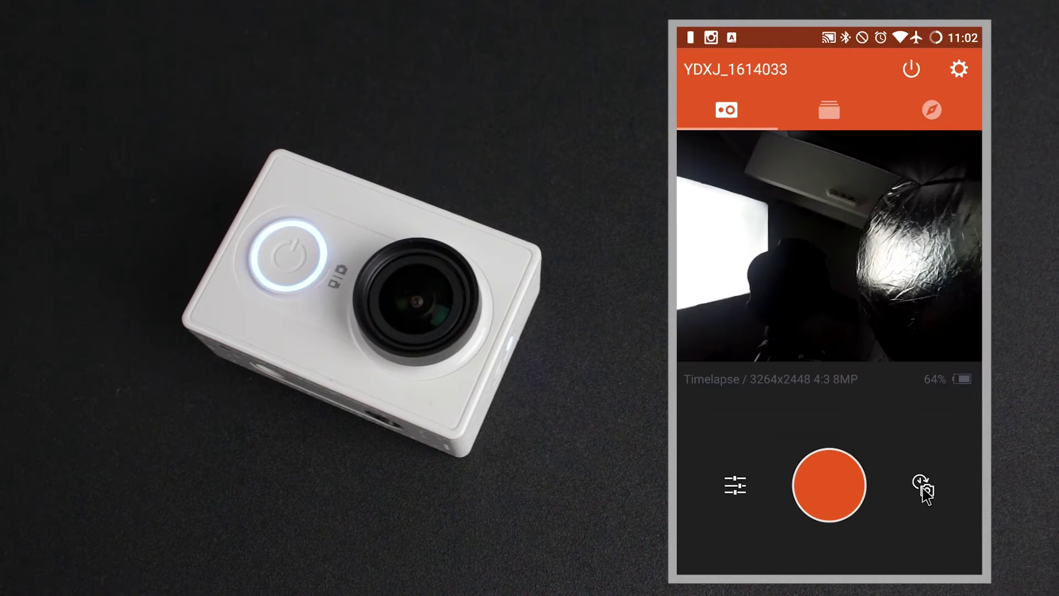
Step: Switch to Burst mode with 7p/s frequency, keeping 8MP resolution
left_click(927, 489)
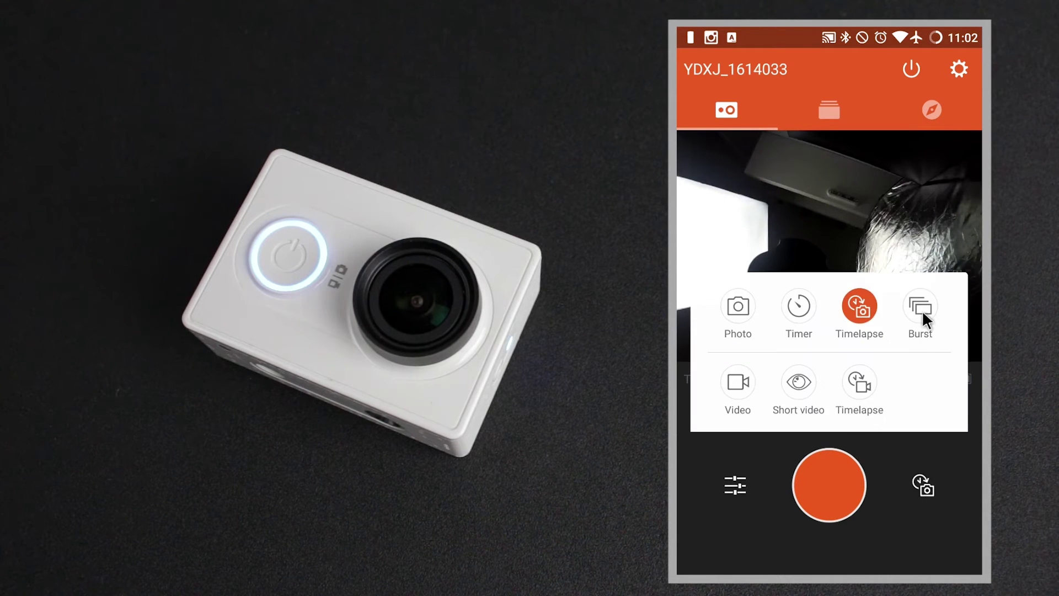
left_click(922, 310)
left_click(738, 486)
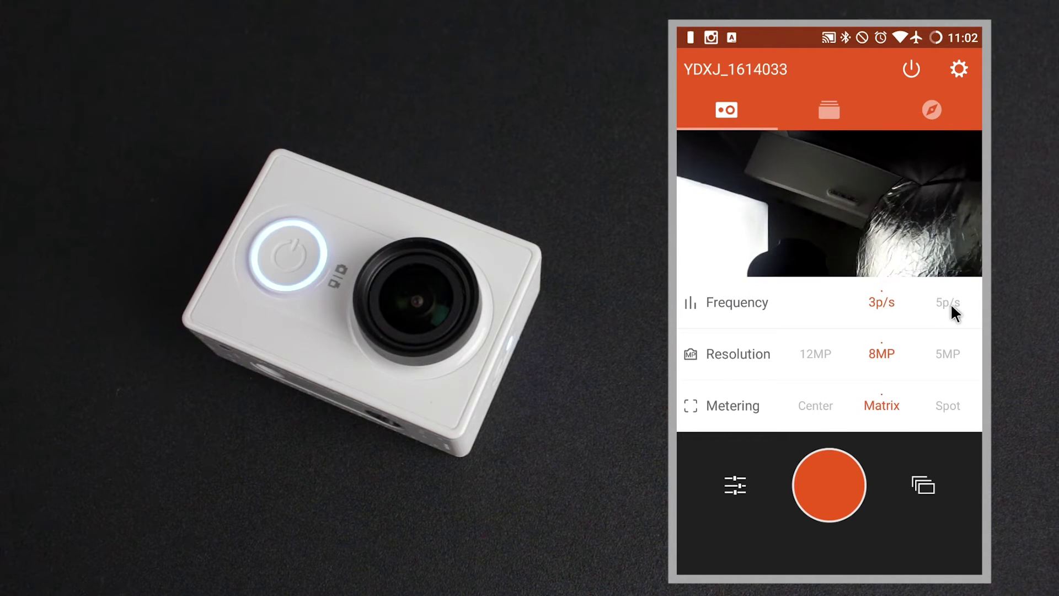
mouse_move(947, 306)
left_mouse_down()
mouse_move(760, 322)
mouse_move(814, 312)
mouse_move(945, 325)
left_mouse_up()
left_click_drag(819, 356, 859, 360)
left_click(915, 516)
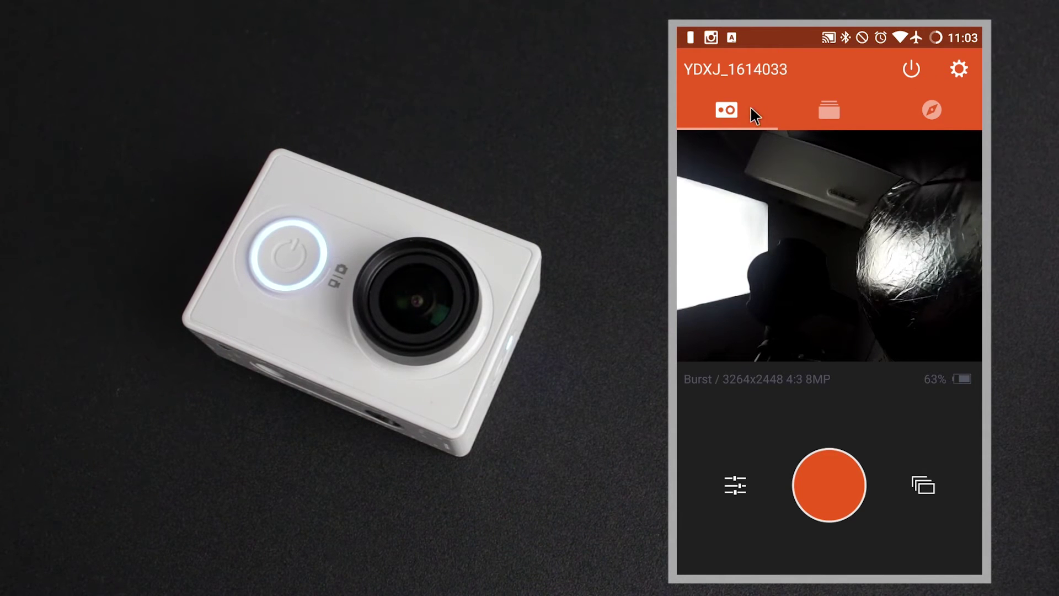
Step: Scroll through the camera's photo gallery, switch to the phone's photos, then open the Discover feed
left_click(829, 109)
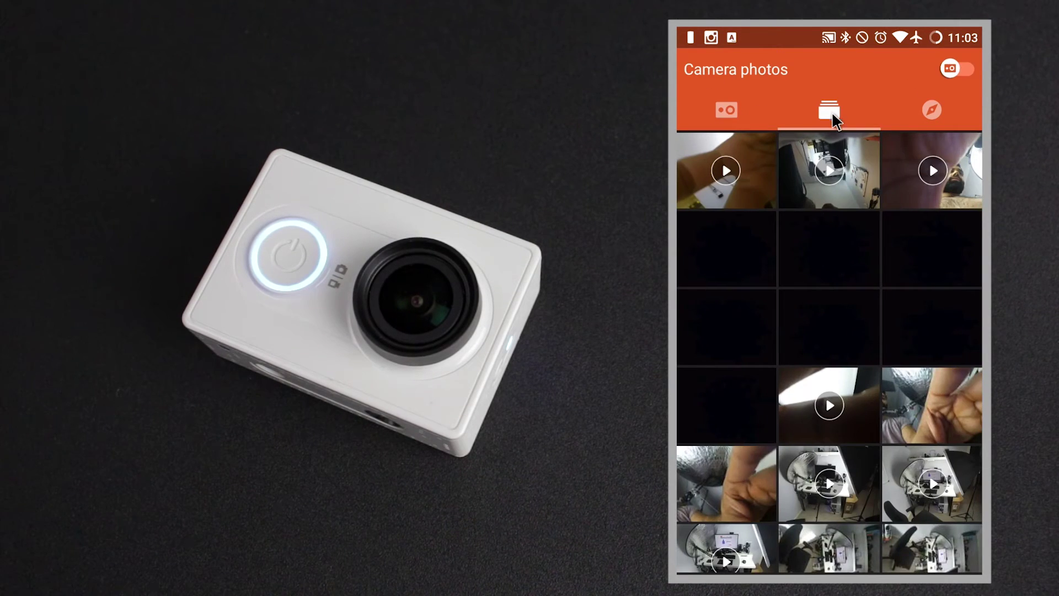
left_click_drag(863, 473, 863, 272)
left_click_drag(859, 411, 856, 270)
left_click_drag(846, 381, 870, 438)
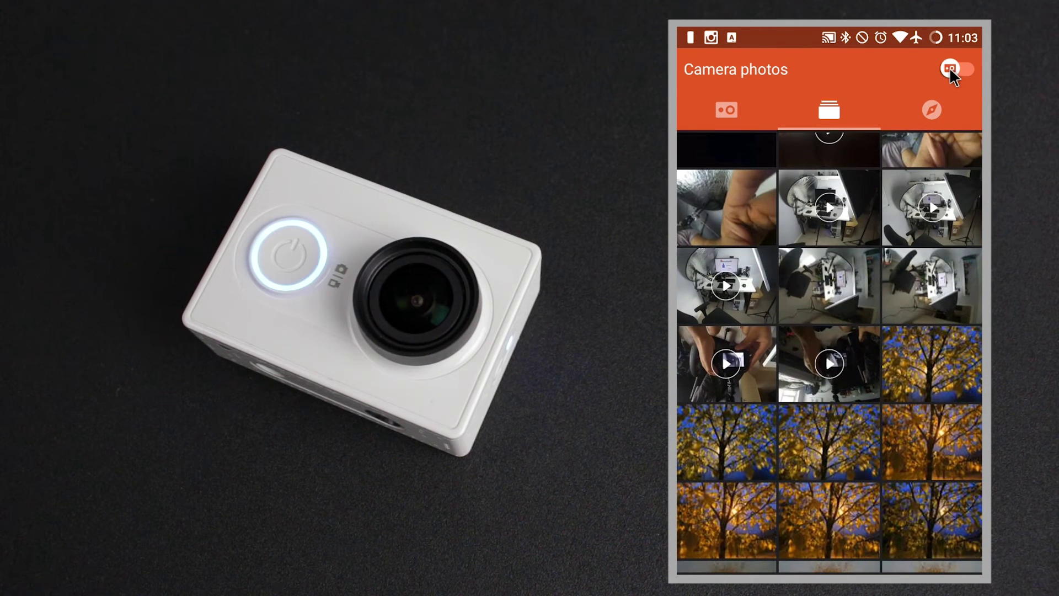
left_click(951, 68)
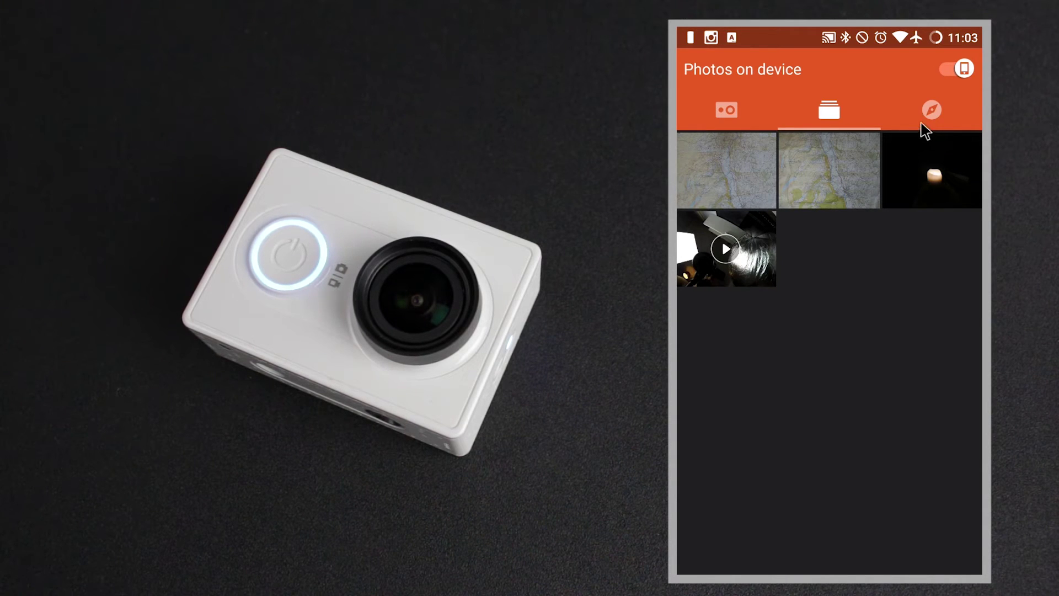
left_click(934, 111)
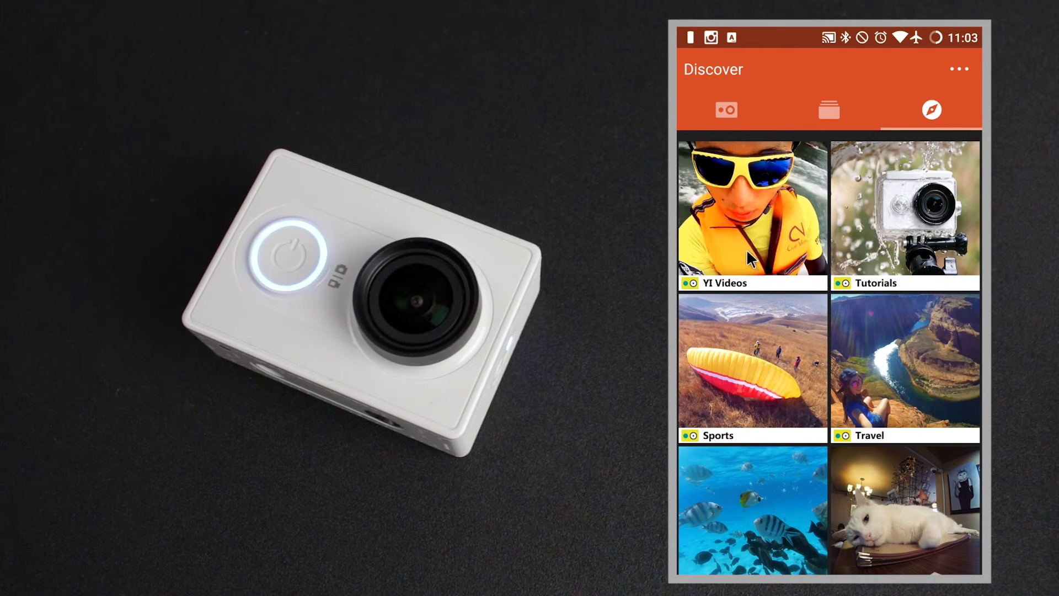
Step: Scroll the Discover grid, then open the app Settings showing version 2.1.1
scroll(889, 331, "down", 5)
scroll(920, 325, "up", 2)
scroll(920, 325, "up", 3)
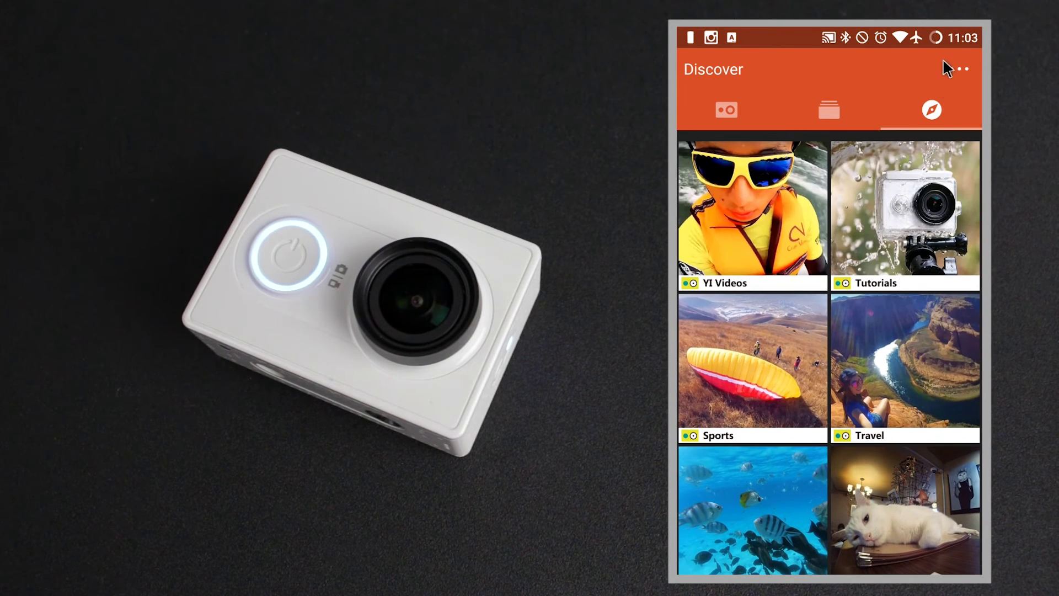
left_click(959, 68)
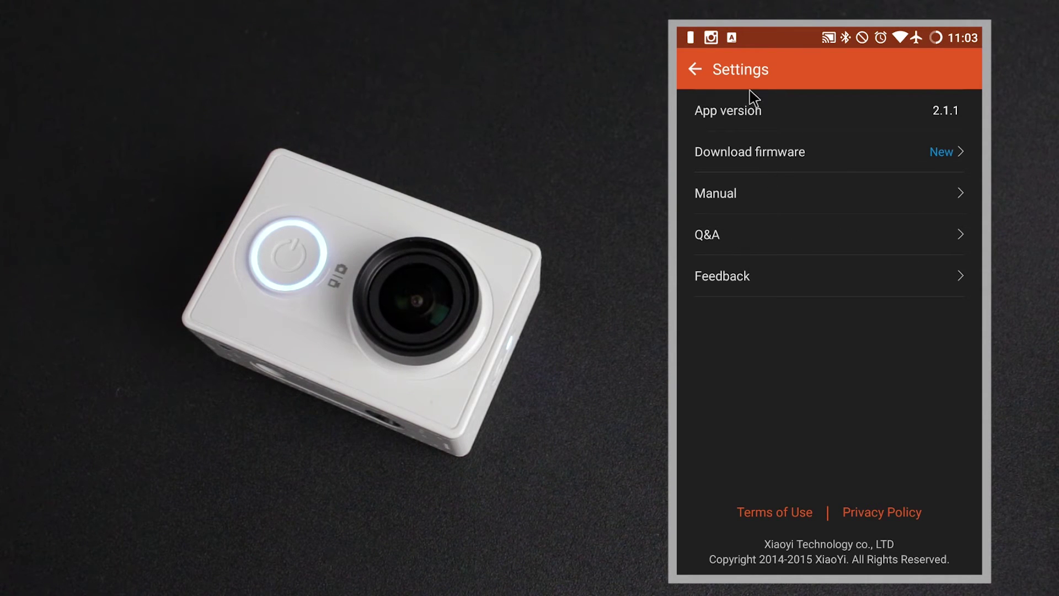
left_click(693, 65)
left_click(727, 100)
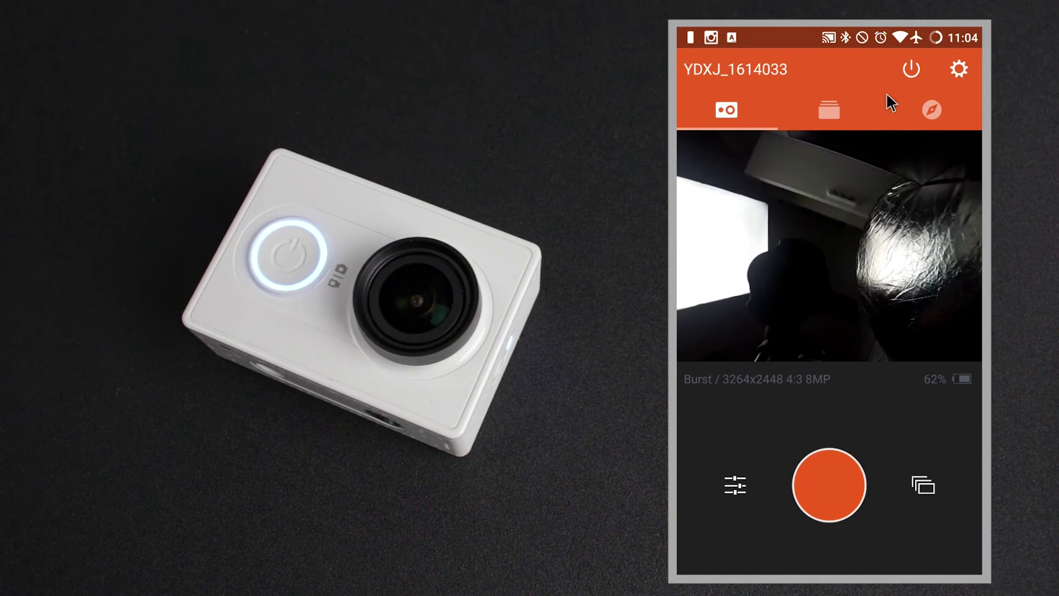
left_click(960, 68)
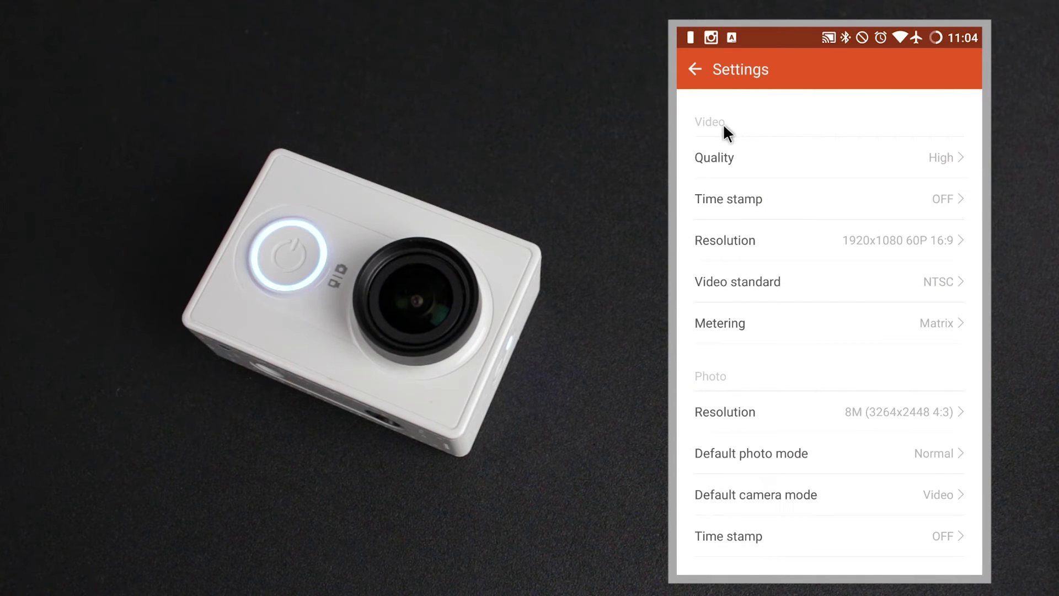
left_click(949, 157)
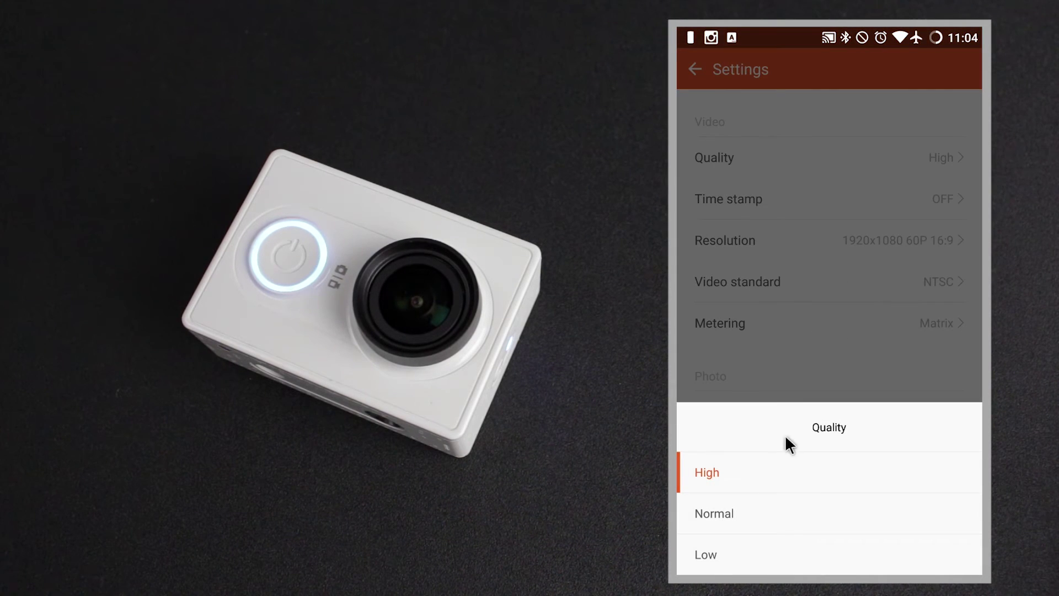
left_click(904, 193)
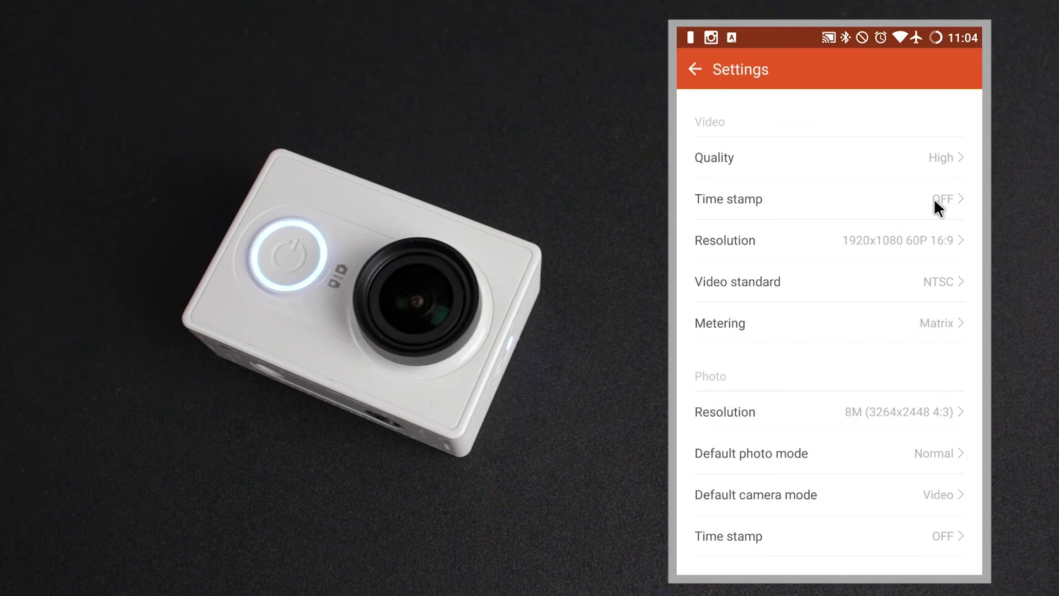
left_click(942, 197)
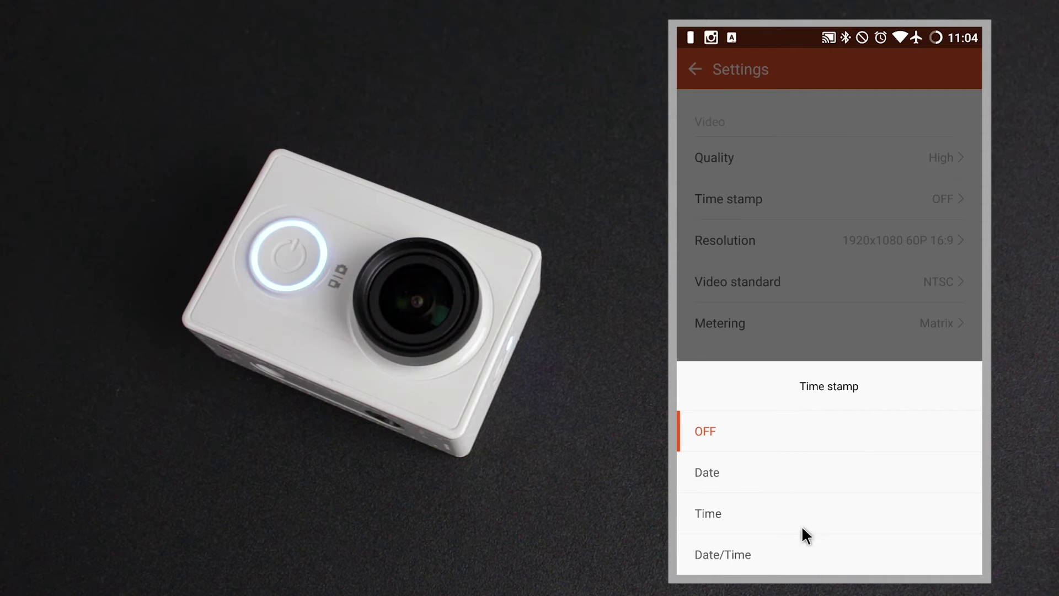
left_click(880, 189)
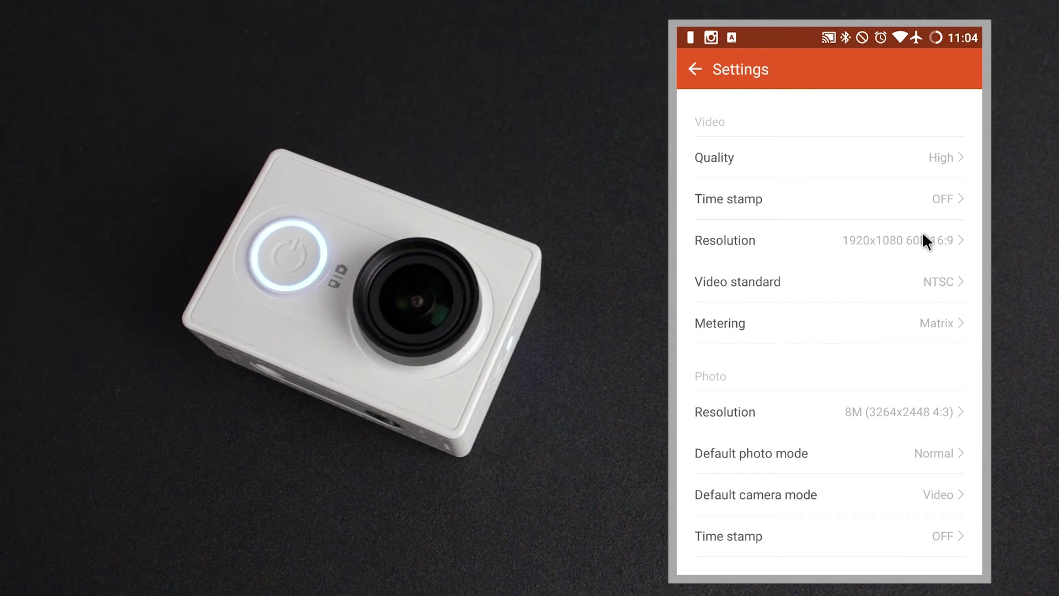
left_click(942, 282)
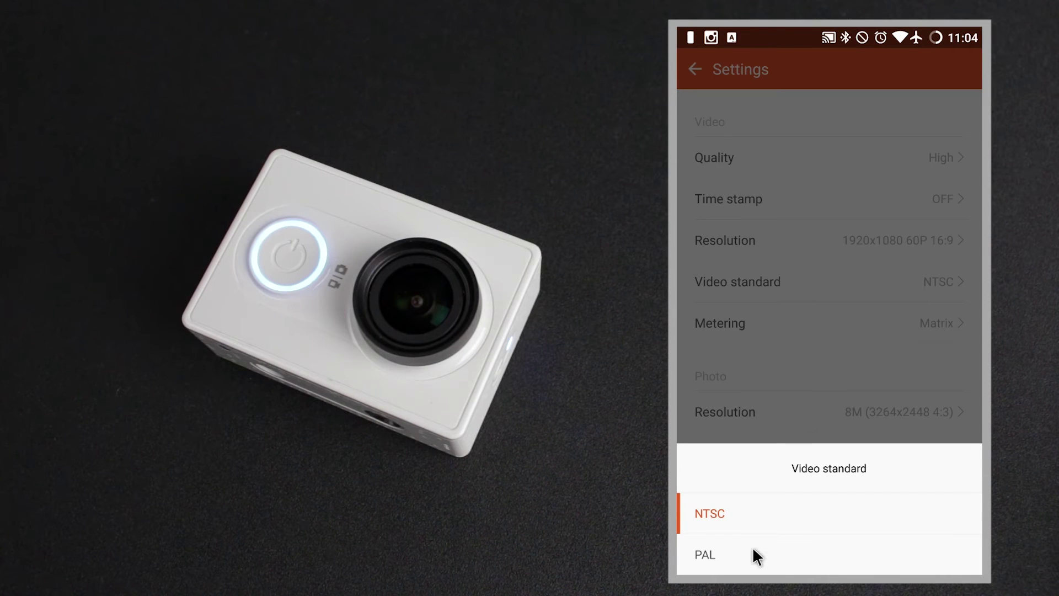
left_click(874, 283)
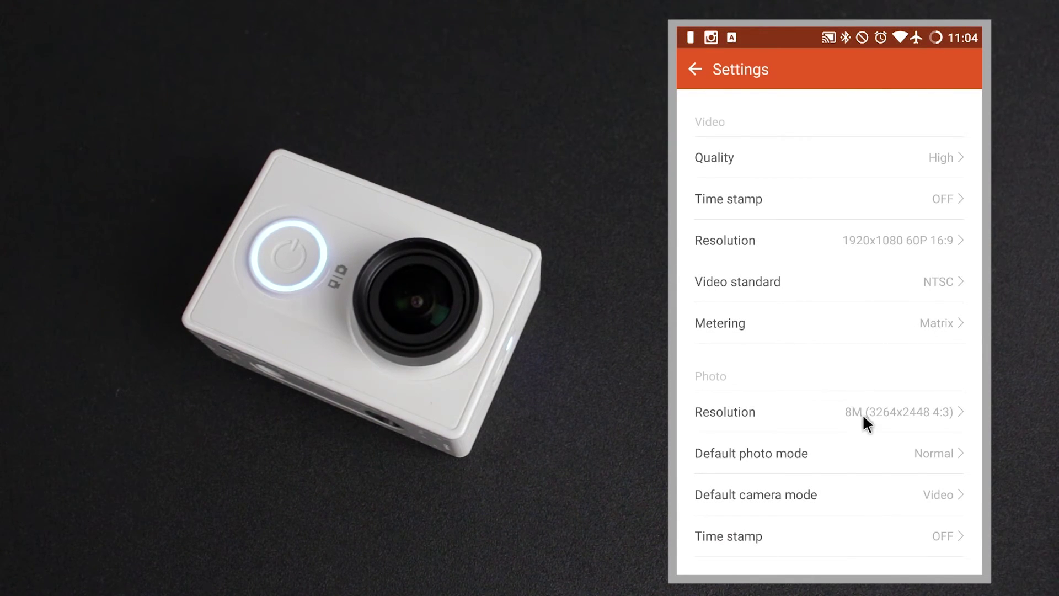
left_click_drag(873, 473, 882, 207)
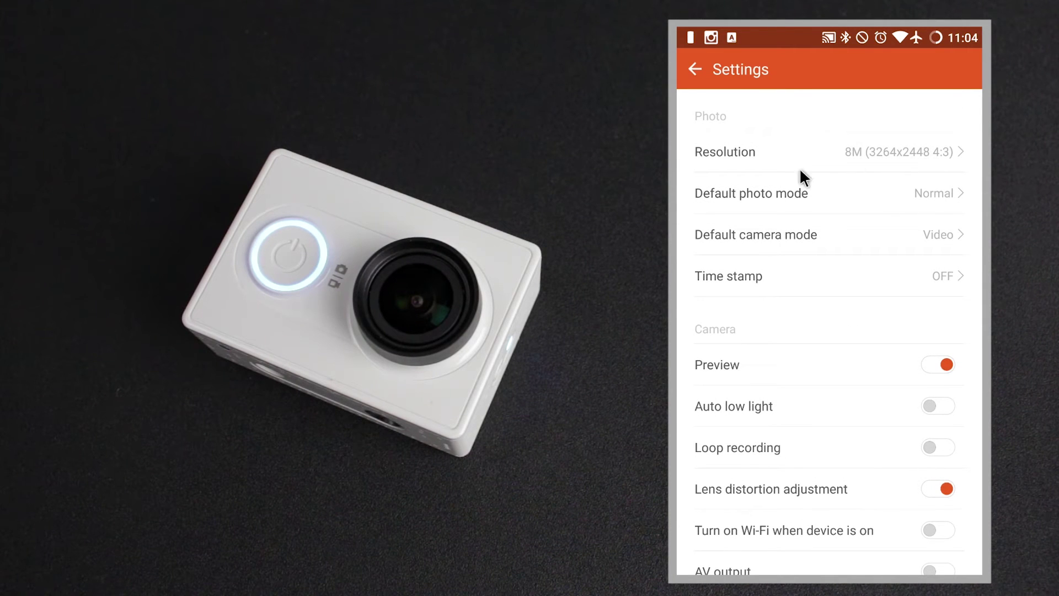
left_click(931, 194)
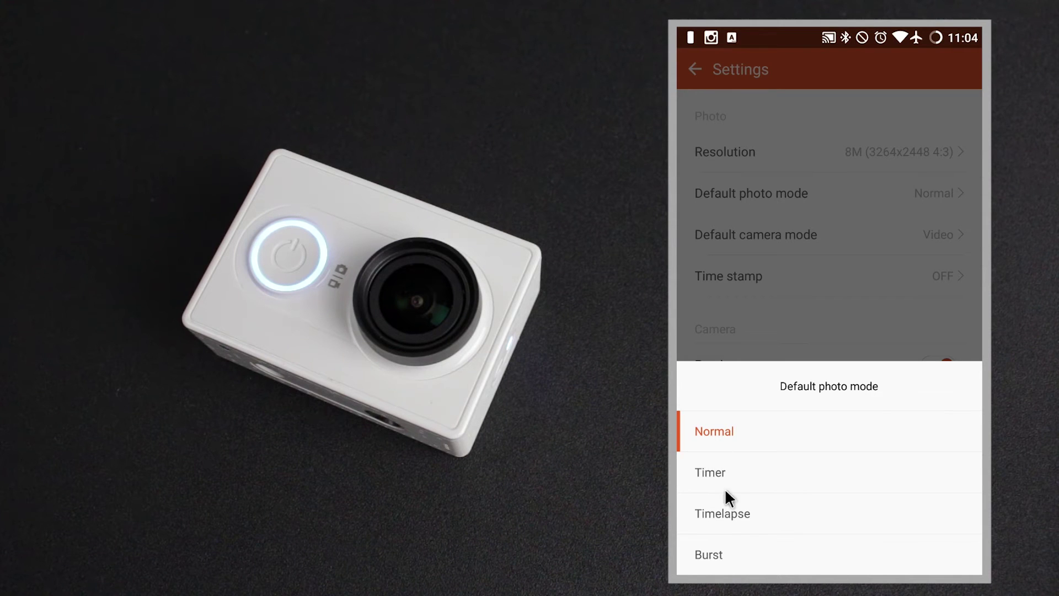
left_click(855, 230)
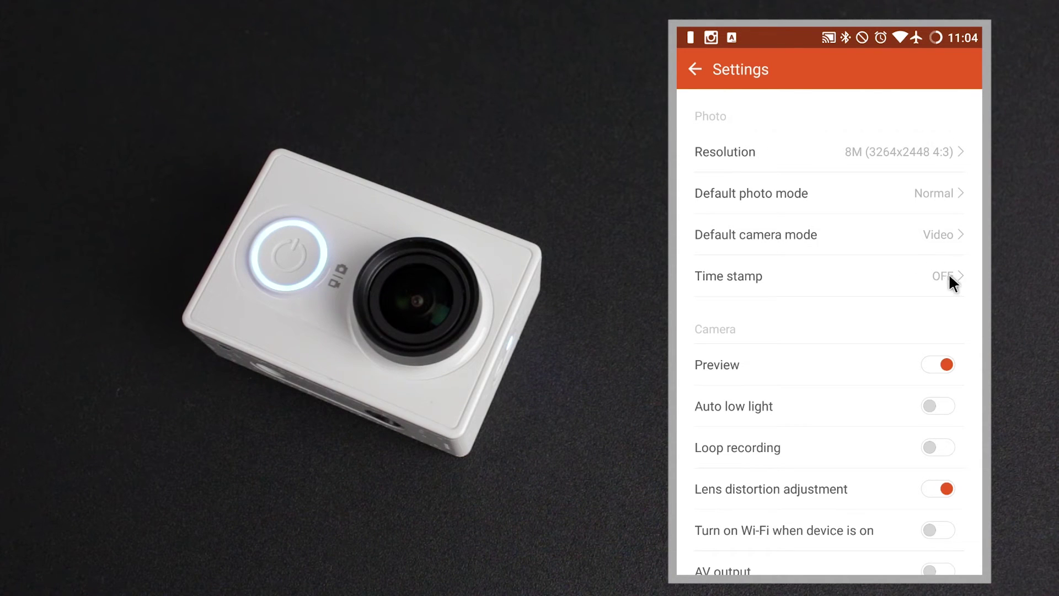
left_click(937, 243)
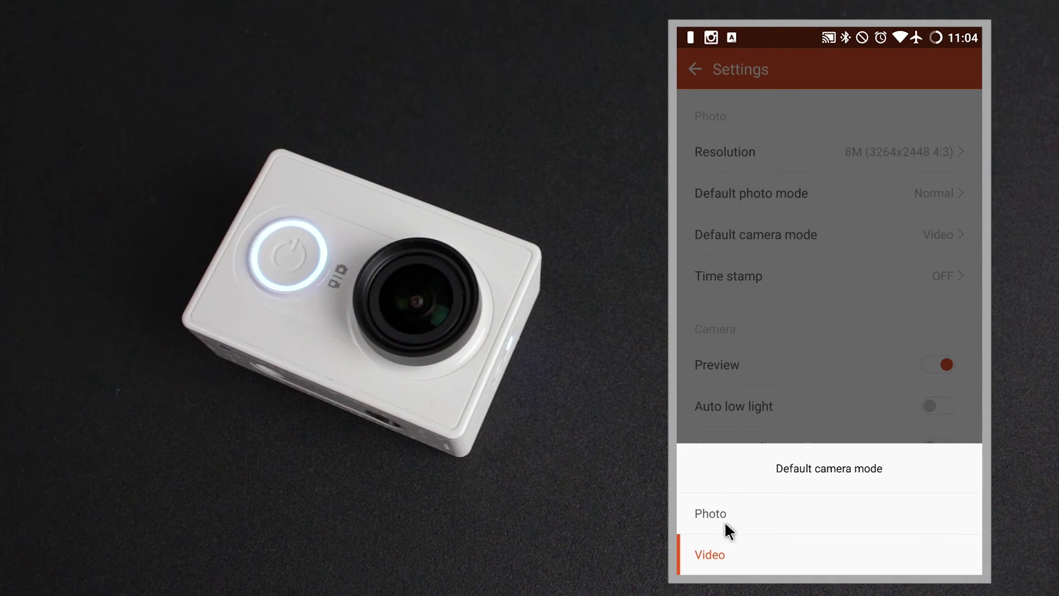
left_click(879, 310)
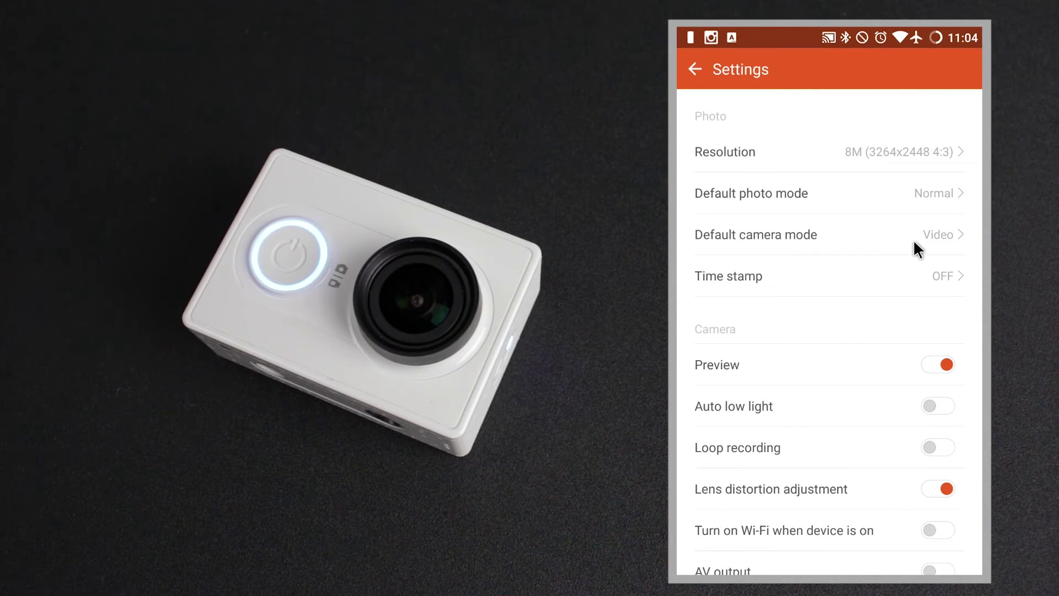
left_click(944, 275)
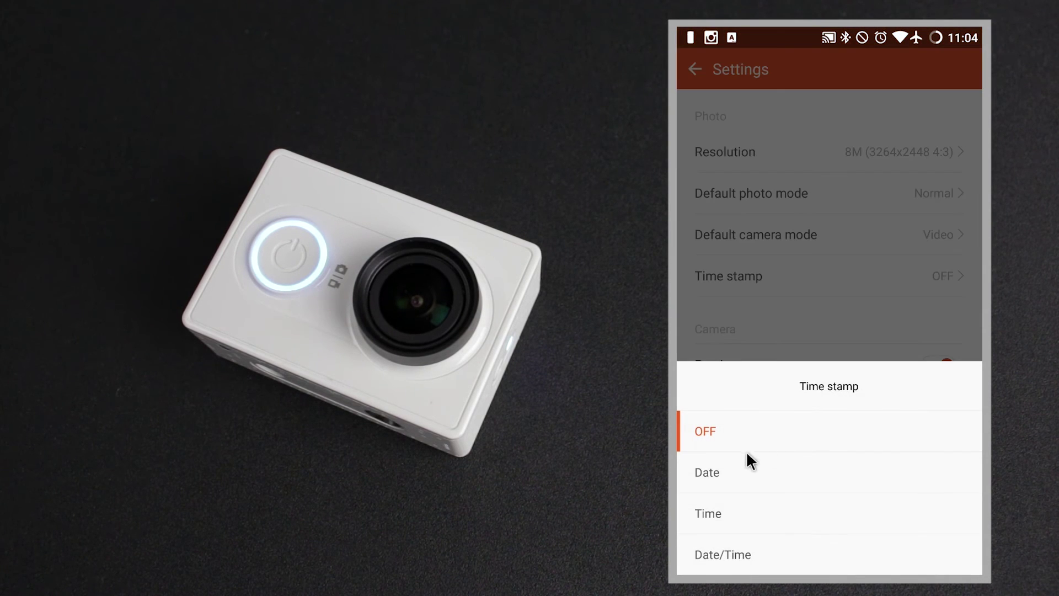
left_click(852, 312)
left_click_drag(849, 442, 847, 262)
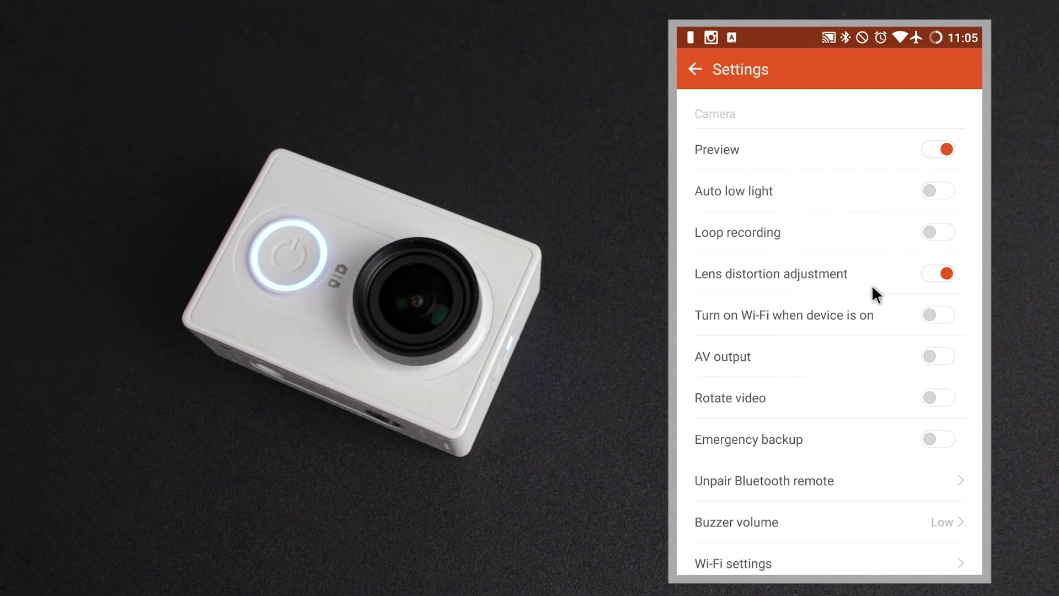
left_click_drag(857, 360, 876, 168)
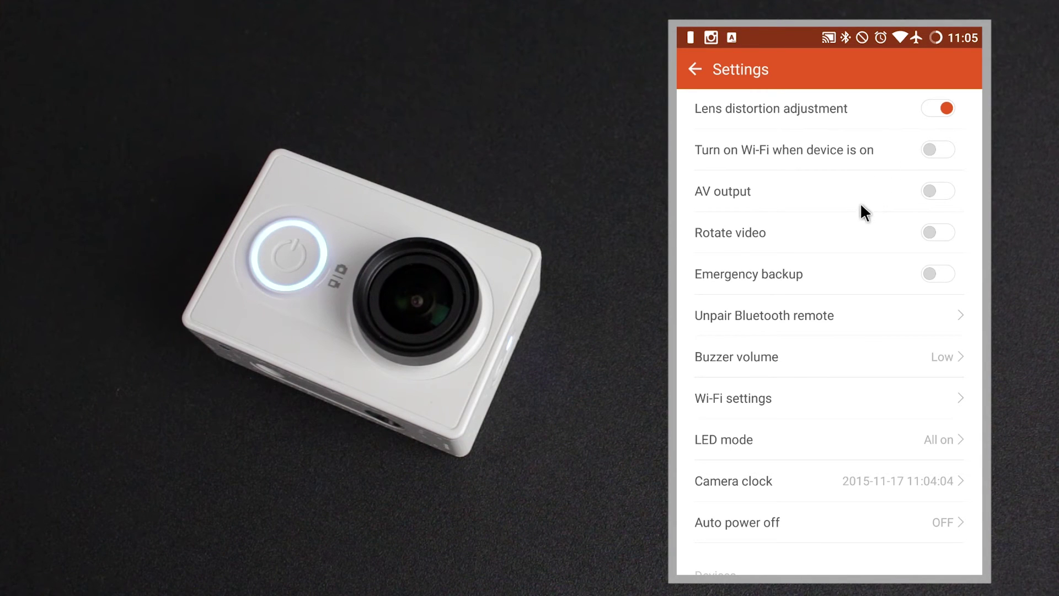
left_click_drag(856, 210, 864, 168)
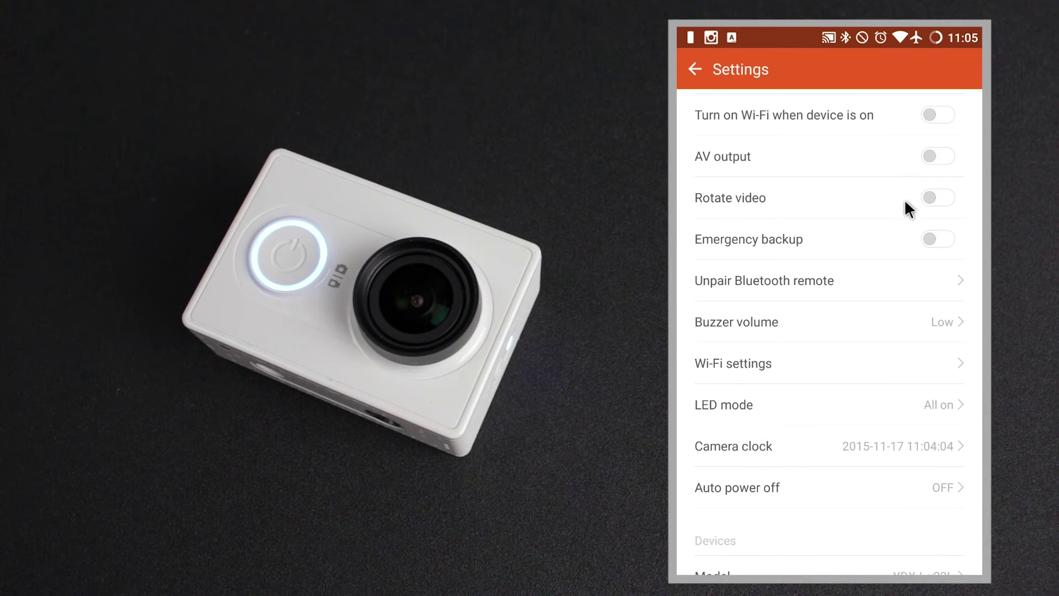
left_click_drag(880, 230, 886, 110)
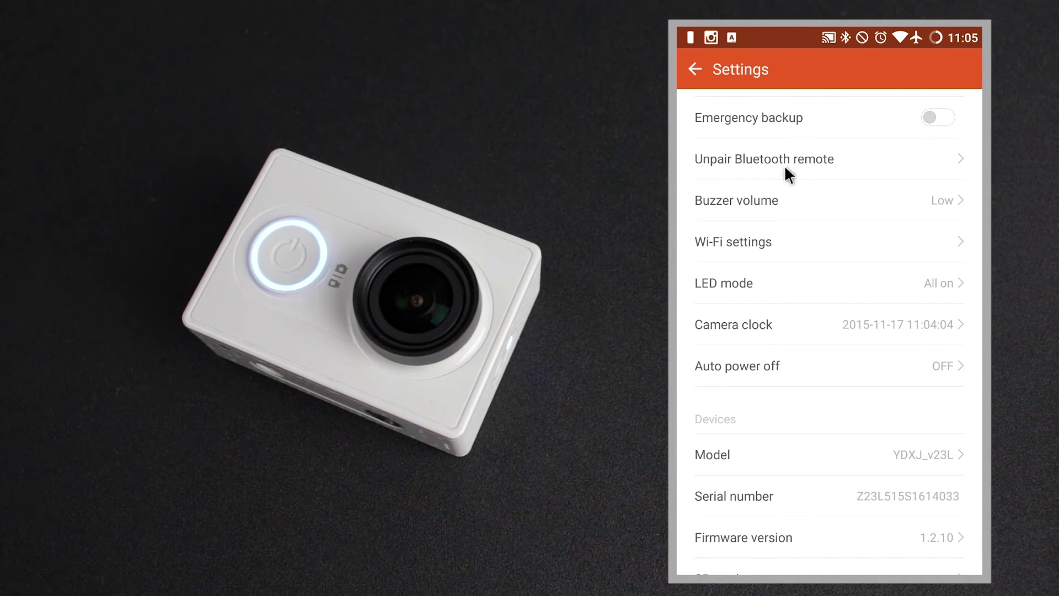
left_click(813, 157)
left_click(943, 199)
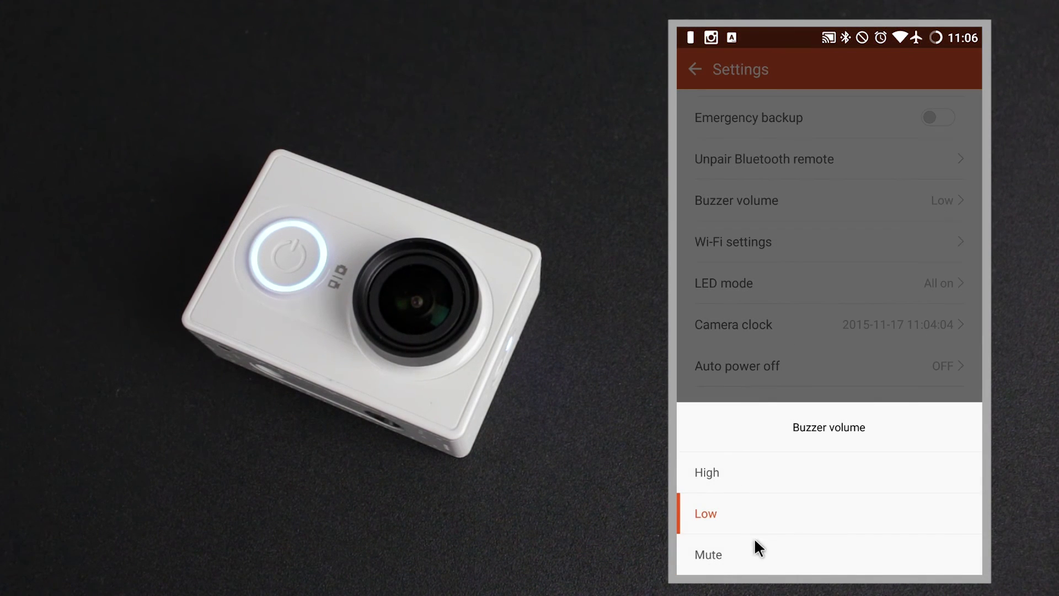
left_click(866, 261)
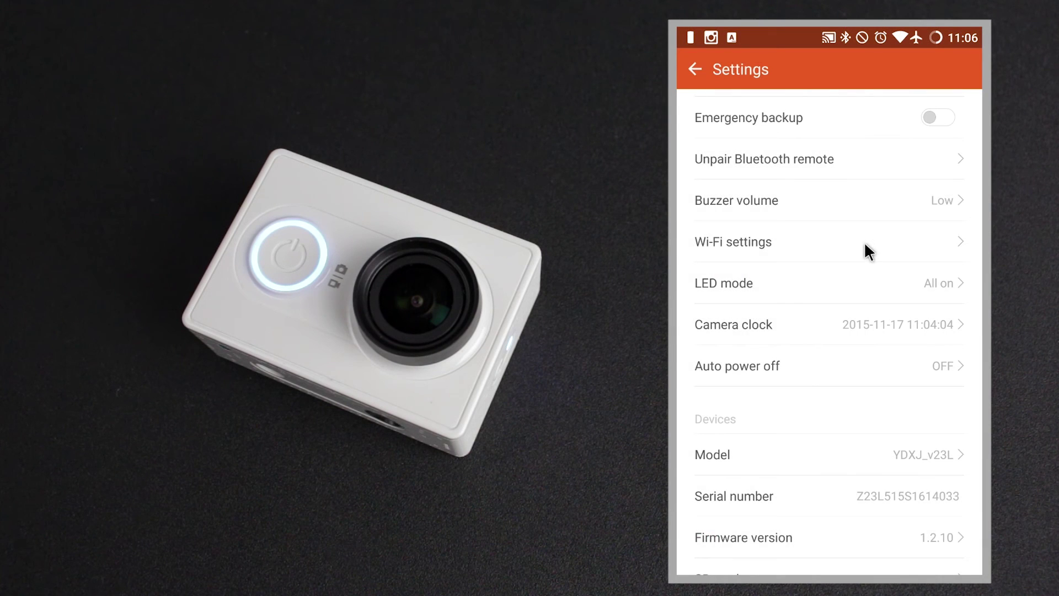
left_click(865, 243)
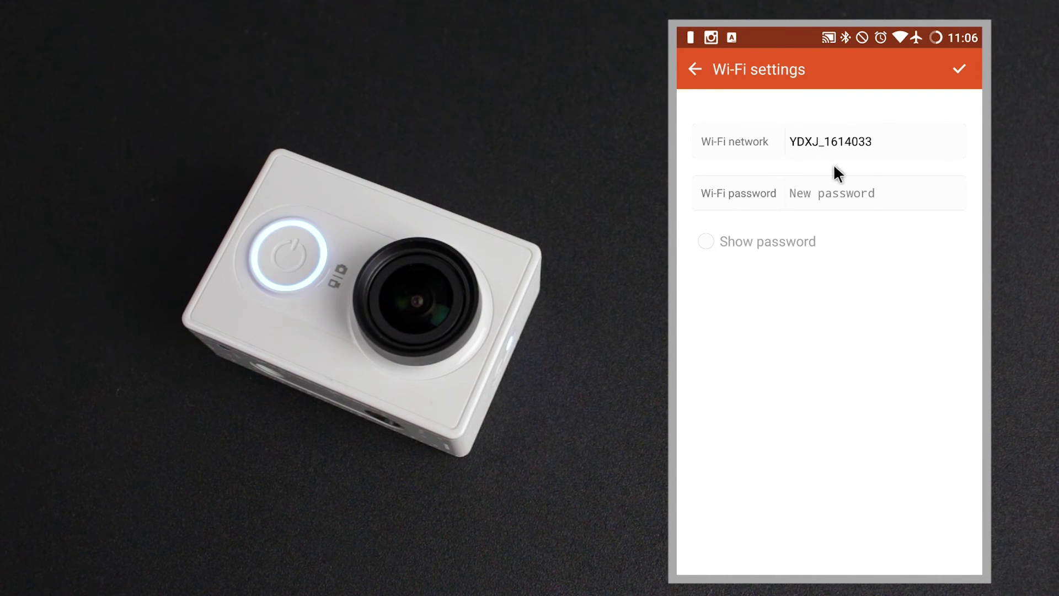
left_click(694, 67)
left_click_drag(833, 382, 863, 315)
left_click(943, 221)
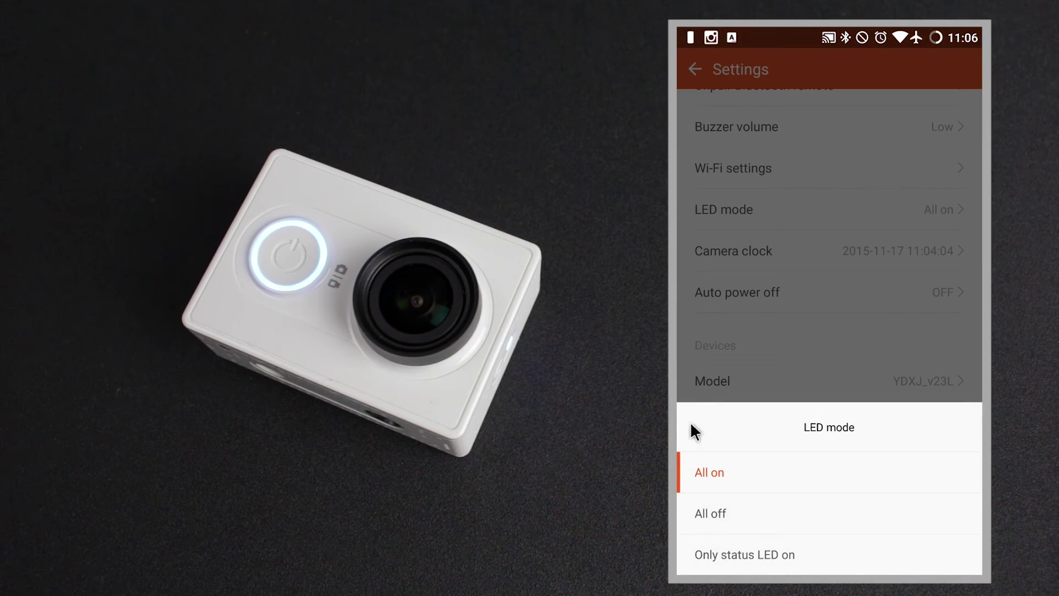
left_click(713, 513)
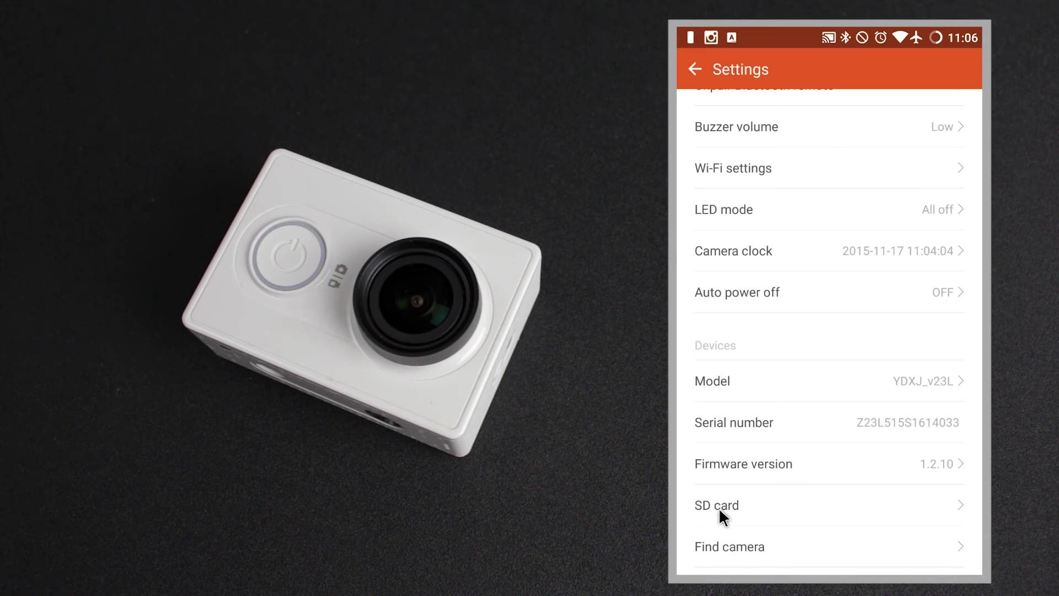
left_click(935, 217)
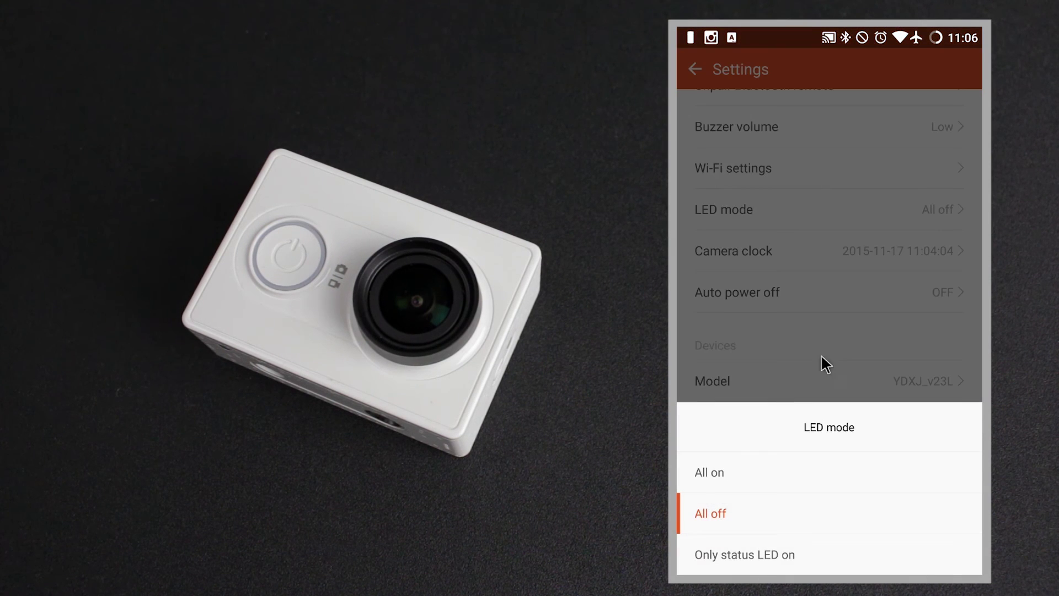
left_click(714, 473)
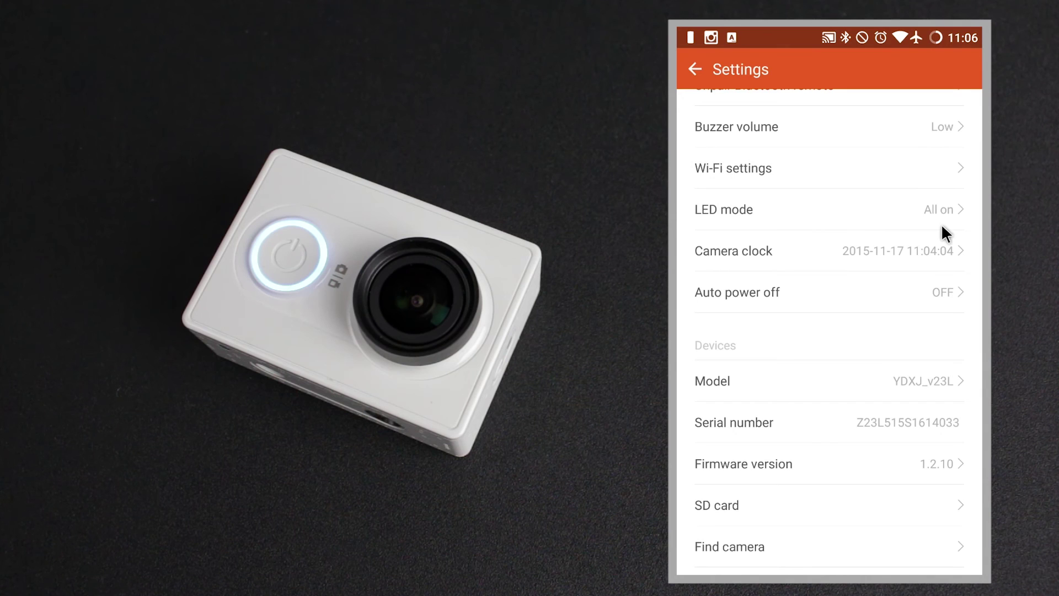
left_click_drag(910, 269, 917, 211)
left_click(865, 216)
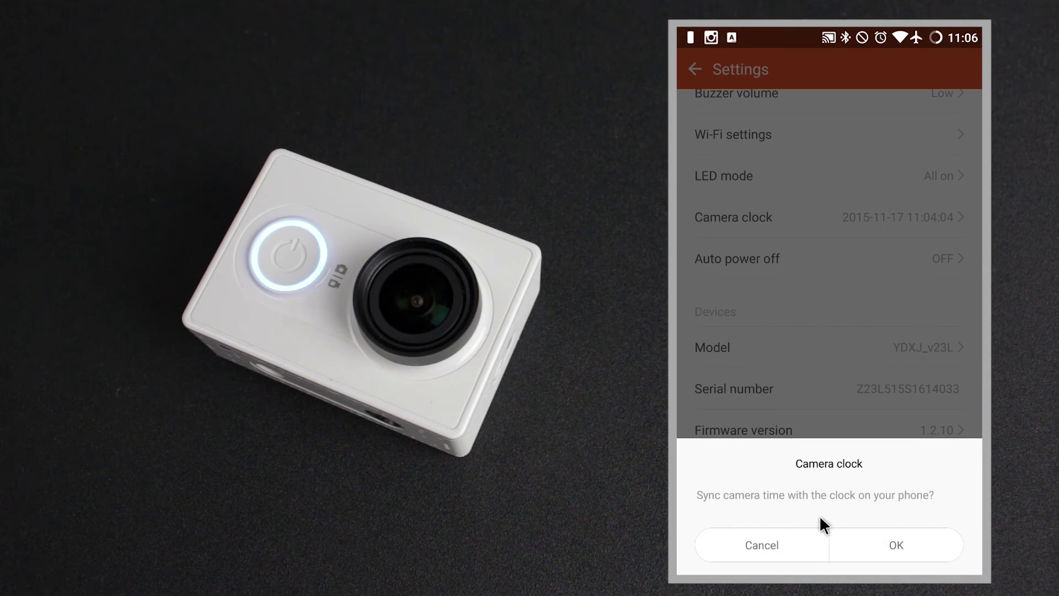
left_click(797, 538)
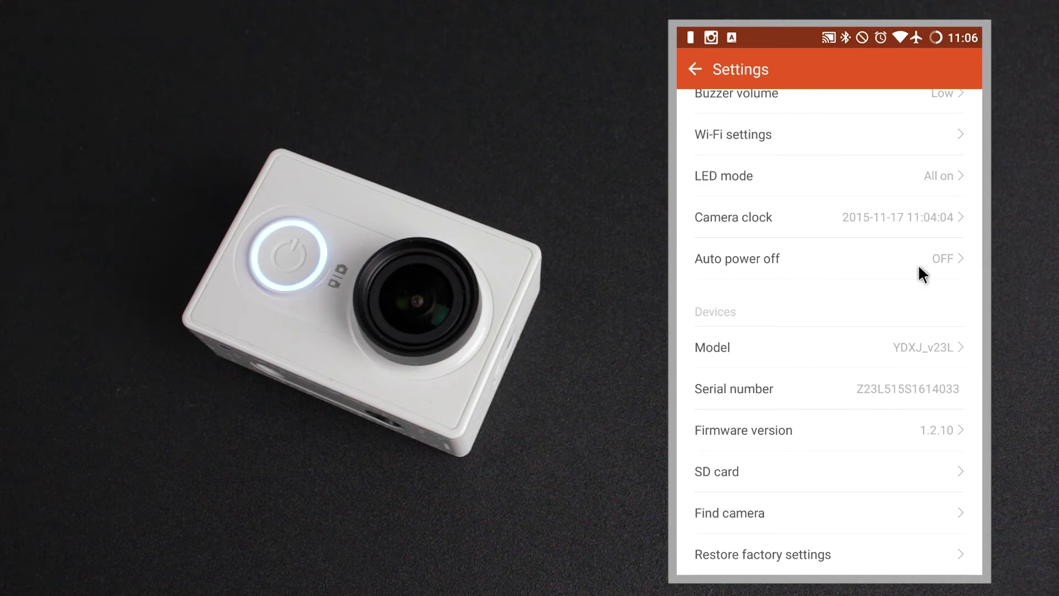
left_click(942, 262)
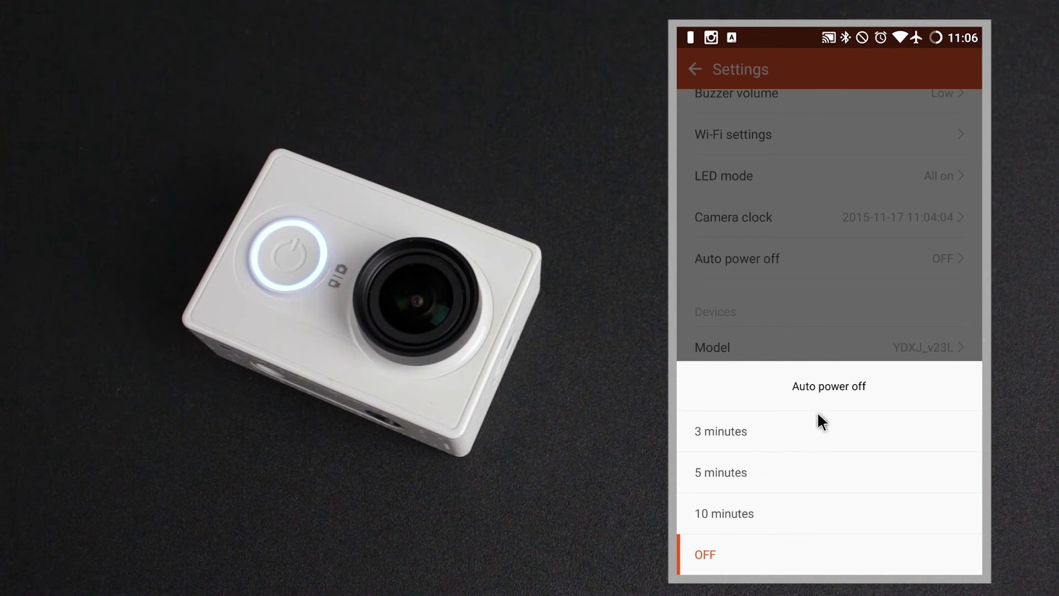
left_click(857, 283)
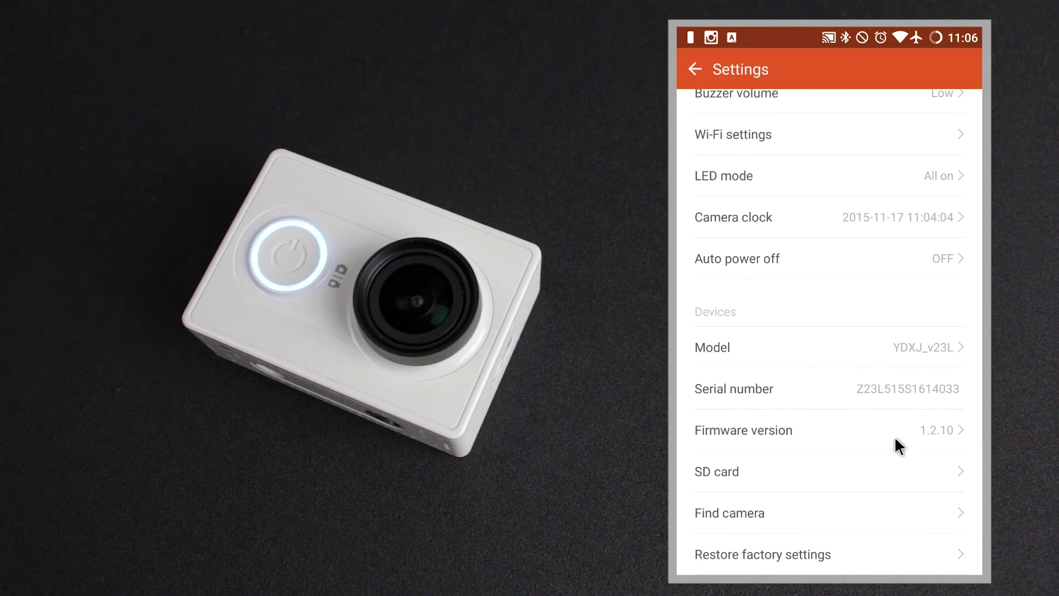
Step: View the SD card's 25.6G free space, cancel formatting, then bring up Find the camera
left_click(760, 473)
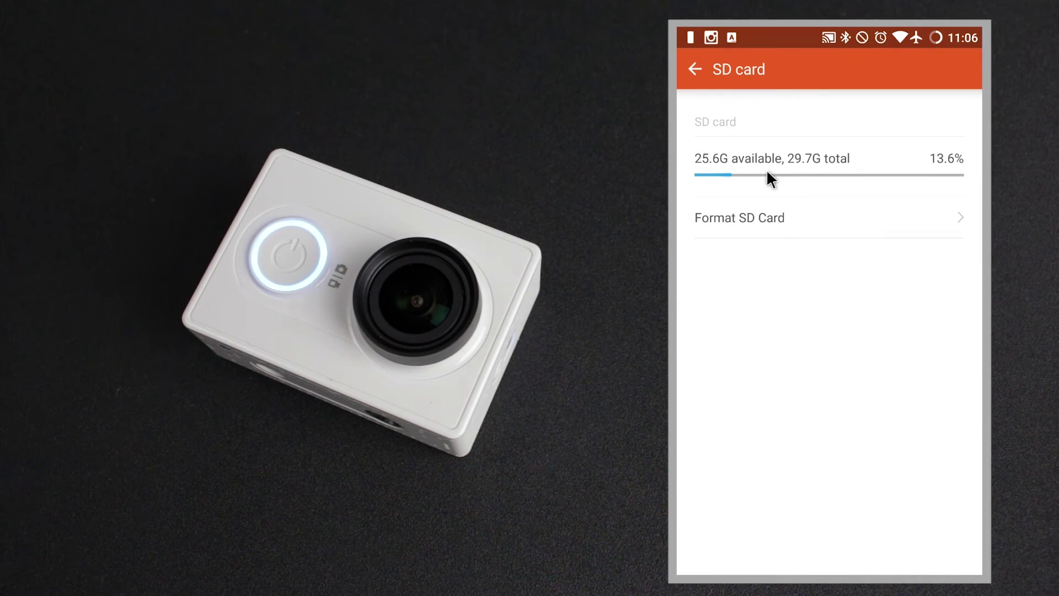
left_click(744, 218)
left_click(744, 555)
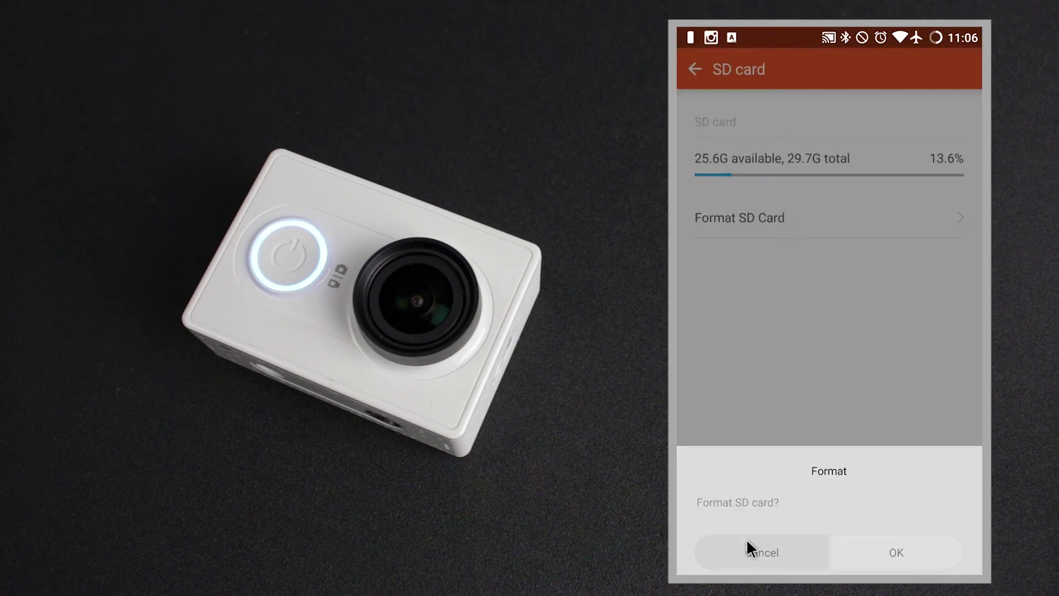
left_click(695, 70)
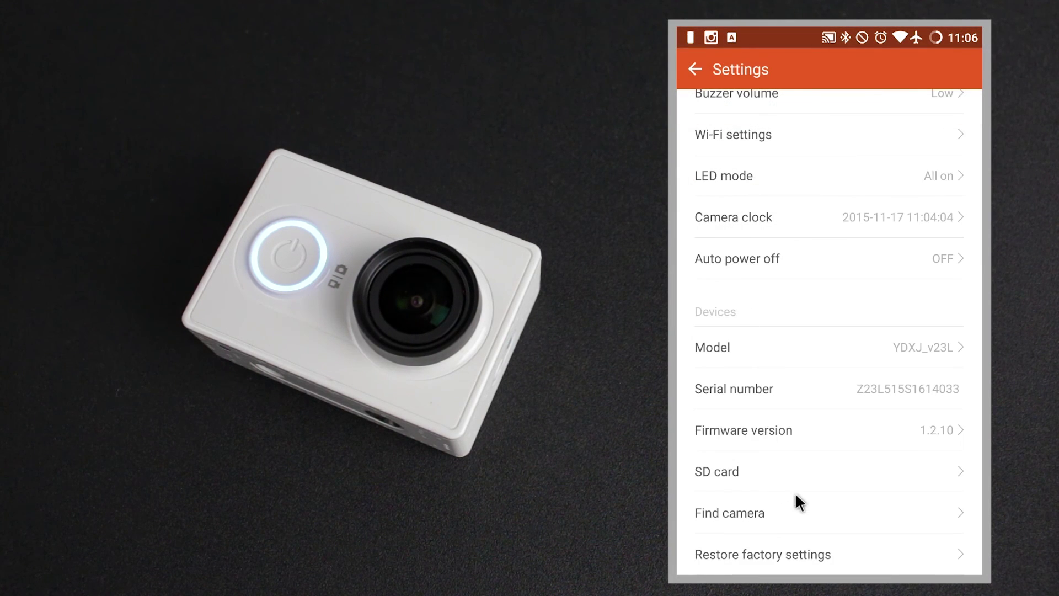
left_click(806, 511)
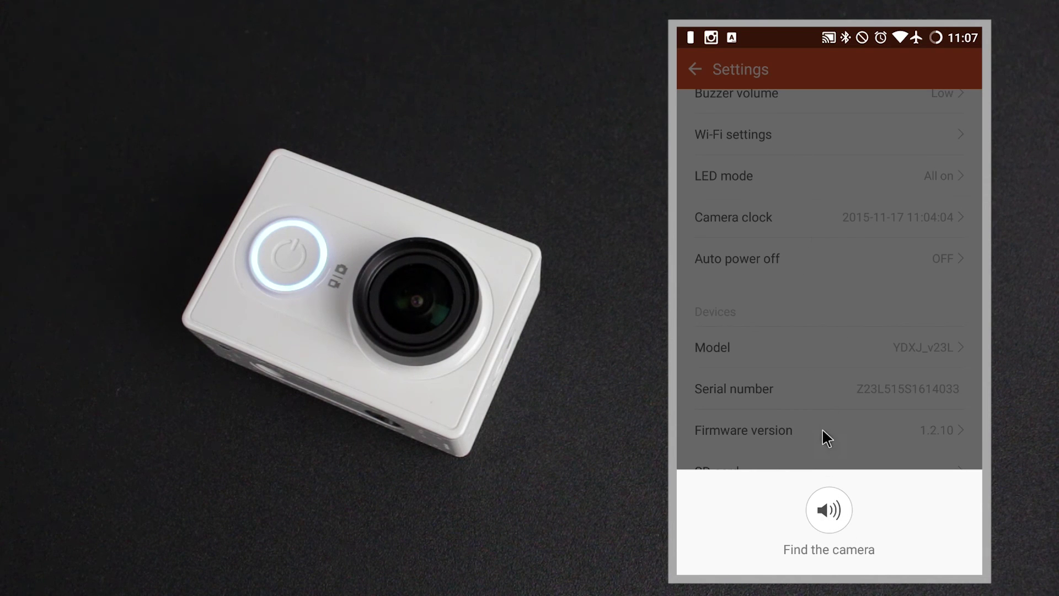
Step: Dismiss Find the camera, cancel the factory reset, and request disconnecting from the live view
left_click(837, 431)
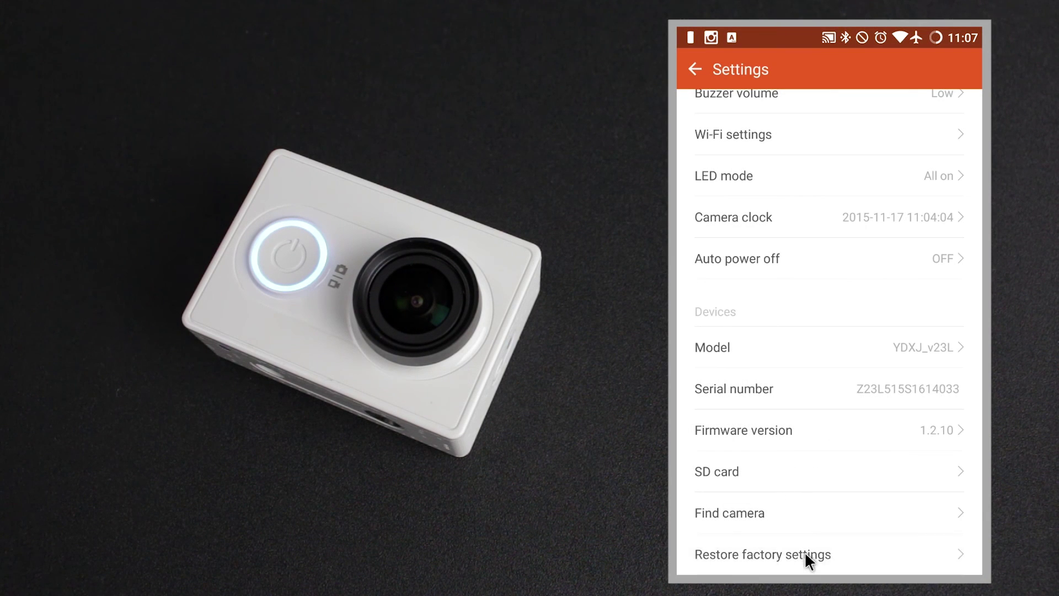
left_click(804, 552)
left_click(800, 539)
left_click(694, 68)
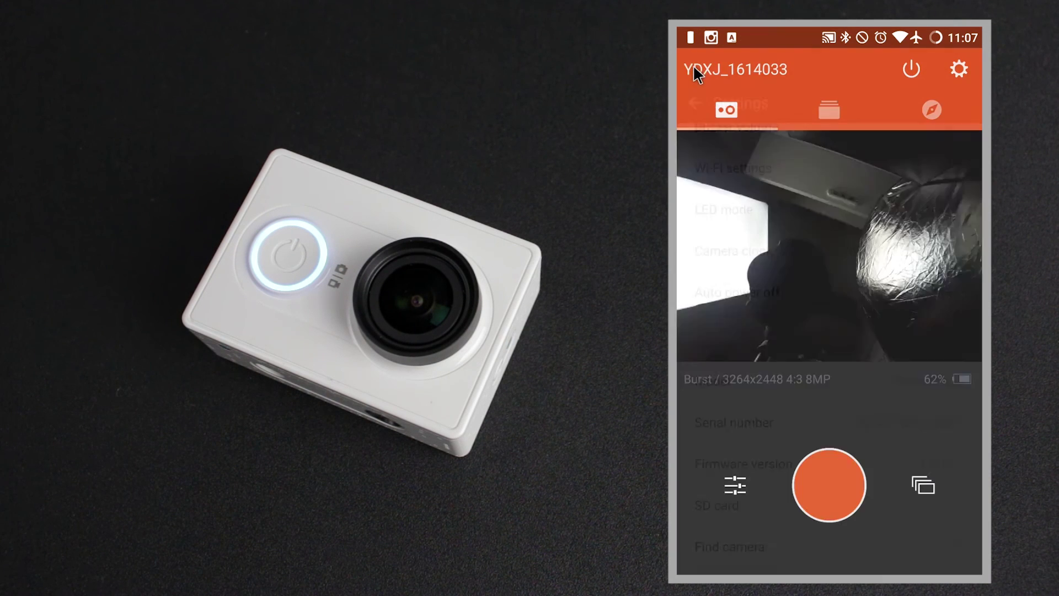
left_click(914, 69)
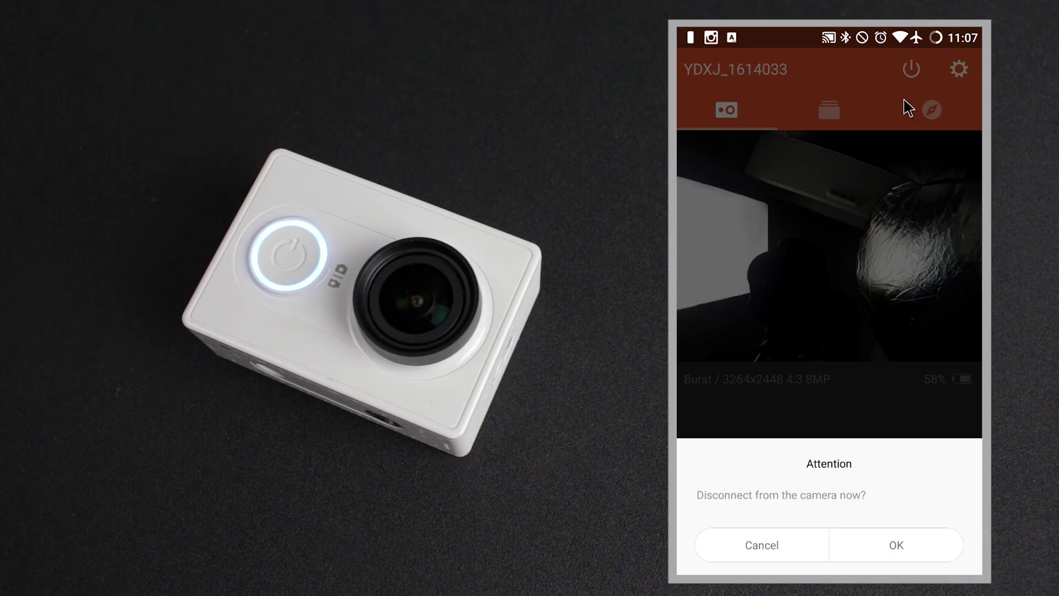